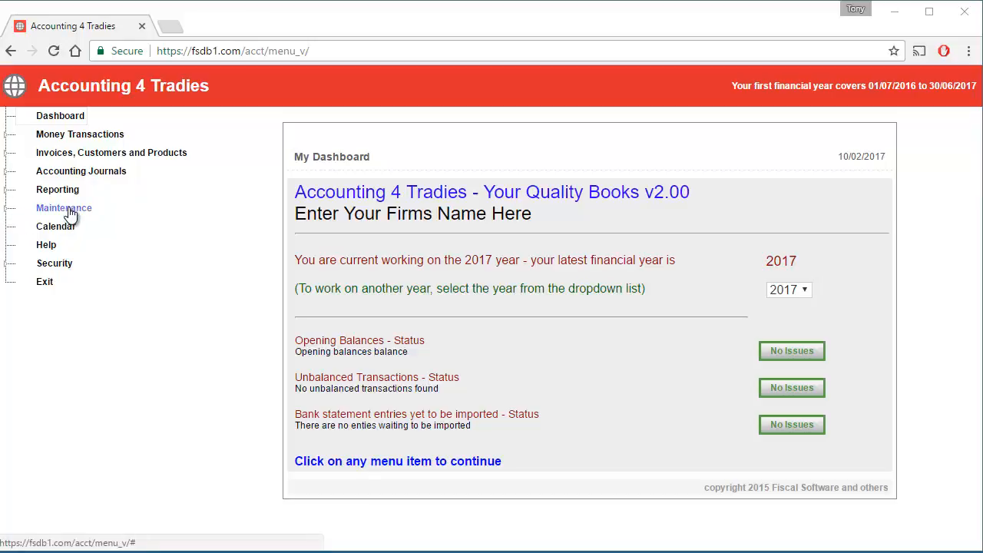
Step: Expand the Maintenance section in the left navigation tree
click(9, 212)
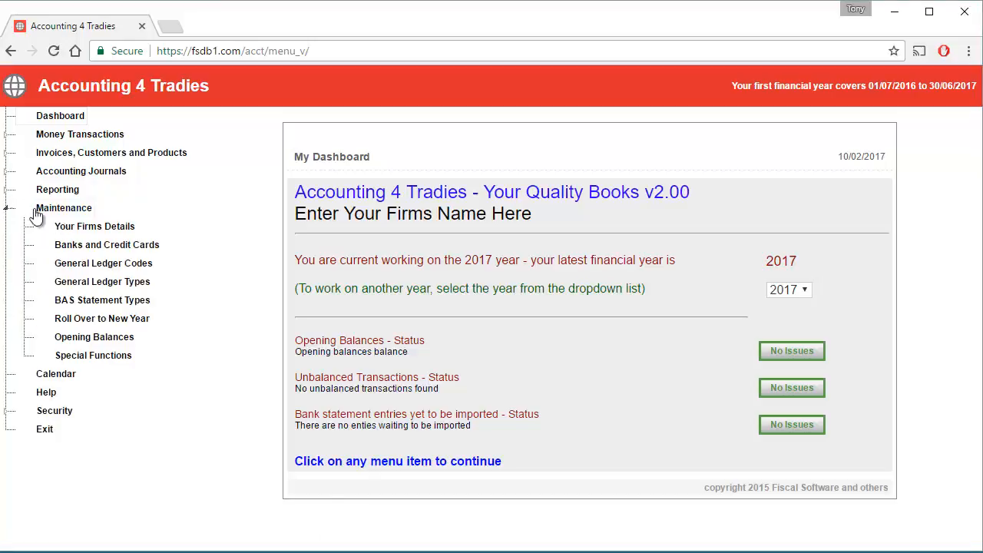
Step: Open Your Firms Details and change the firm name to 'Johns Trading'
click(112, 232)
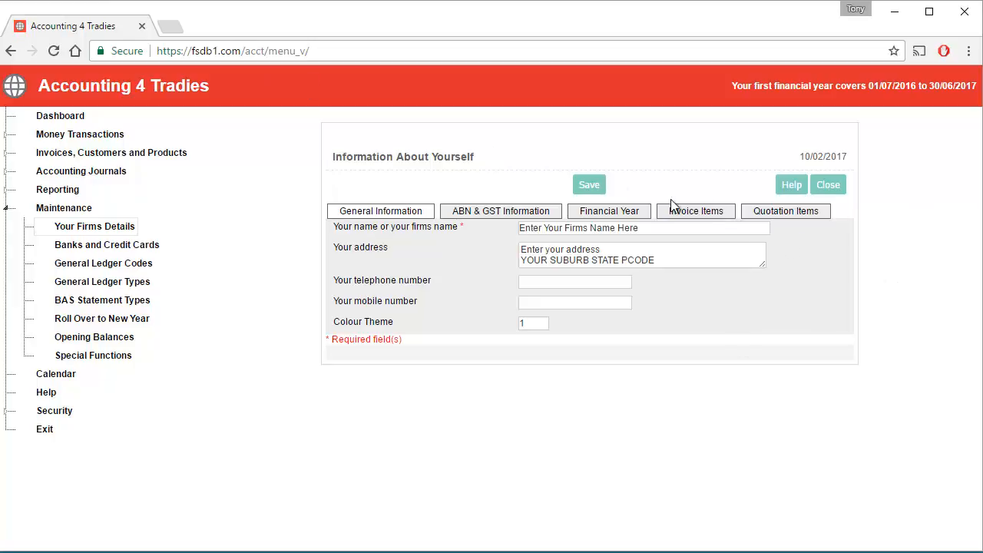
drag(658, 230, 645, 258)
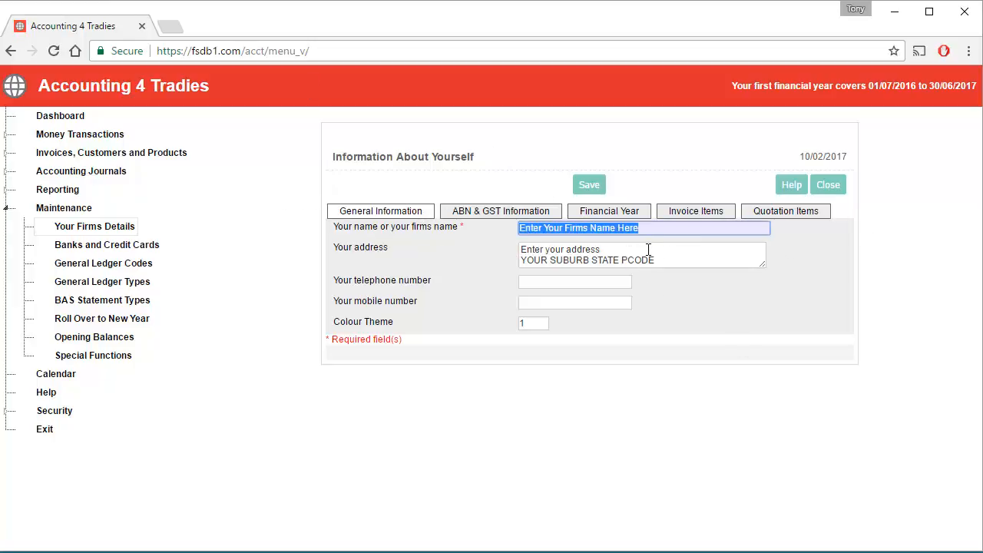
text(Jiohn)
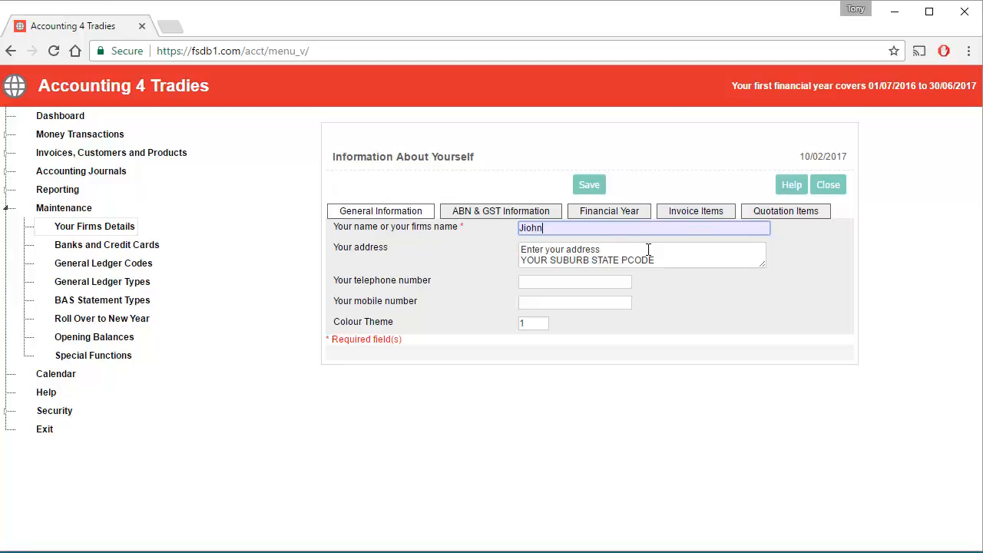
key(BackSpace)
key(BackSpace)
key(BackSpace)
key(BackSpace)
text(ohns Trading)
Step: Enter the firm's postal address and telephone number, skip the mobile, and view ABN & GST settings
key(Tab)
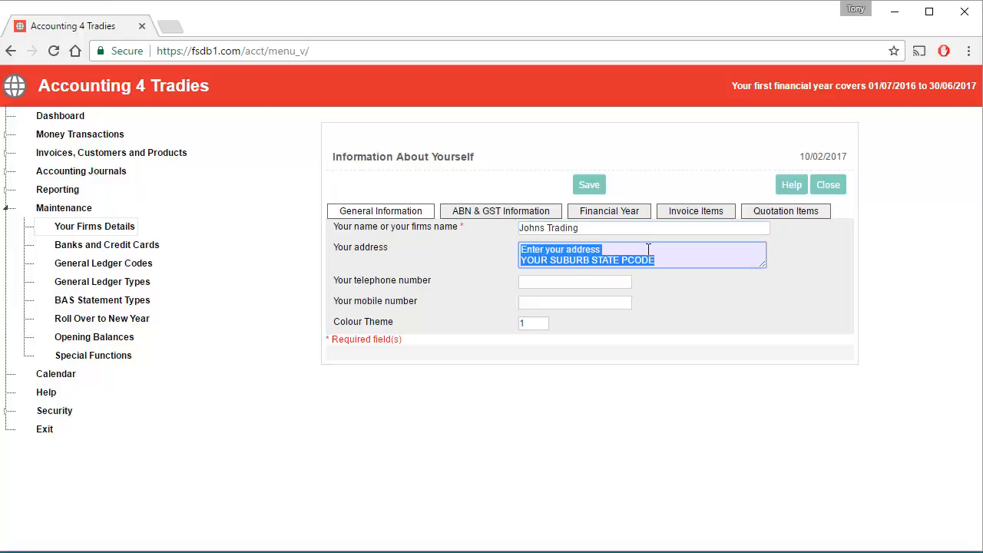
text(999 We)
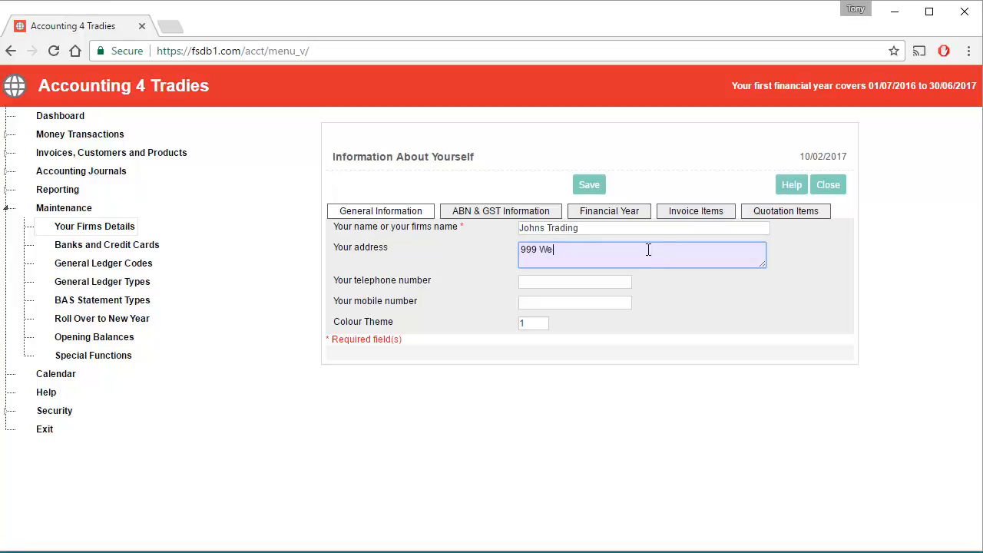
text(st Street )
text(MY)
text( TOW)
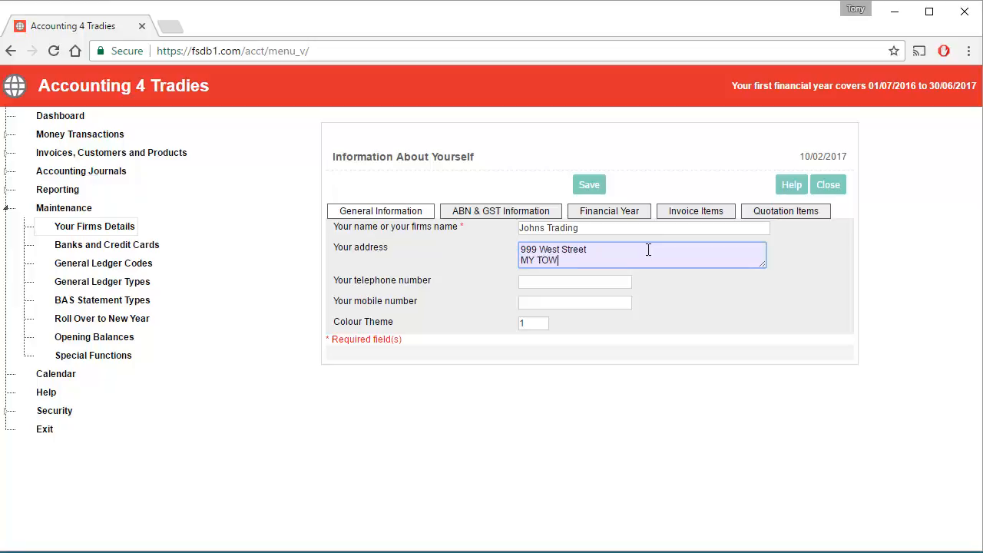
text(N WA 6000)
key(Tab)
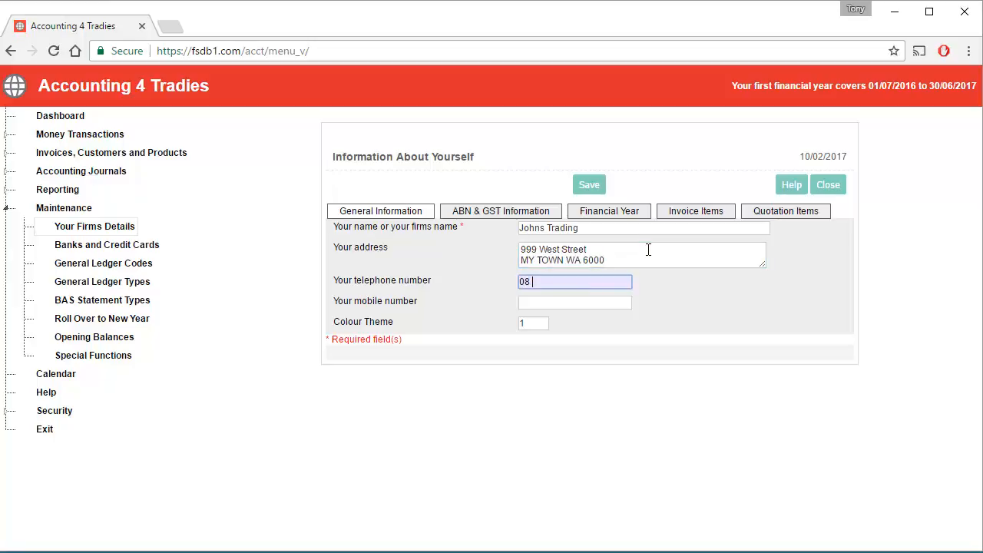
key(Tab)
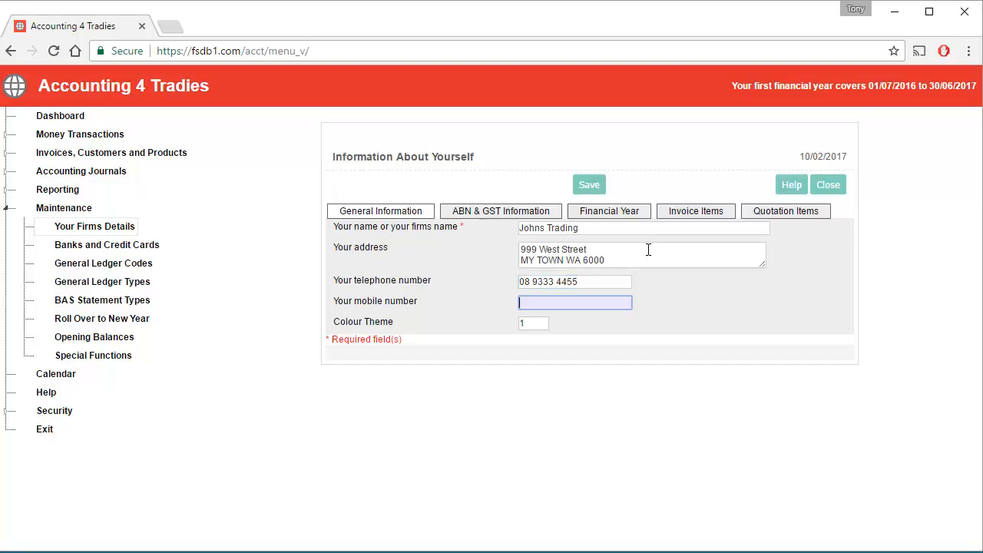
key(Tab)
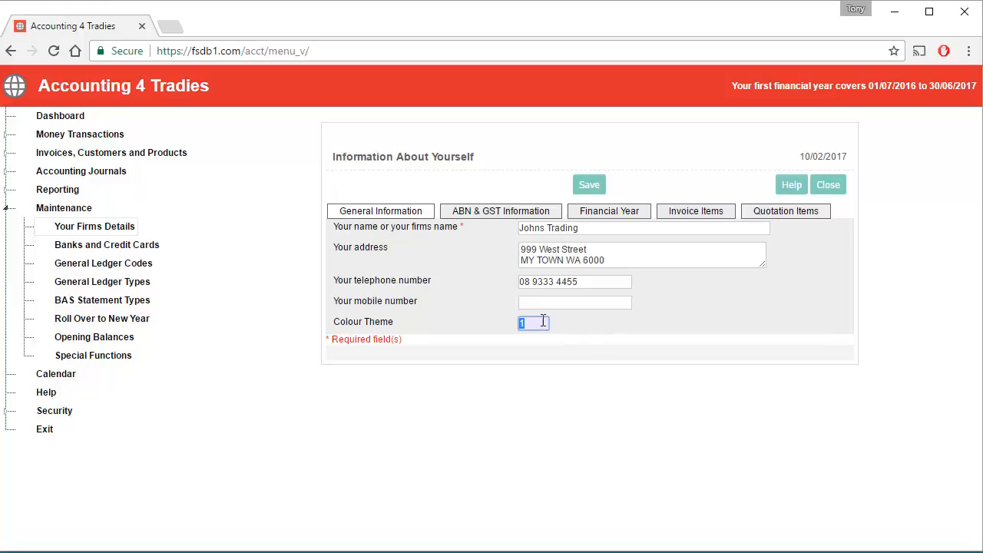
click(498, 212)
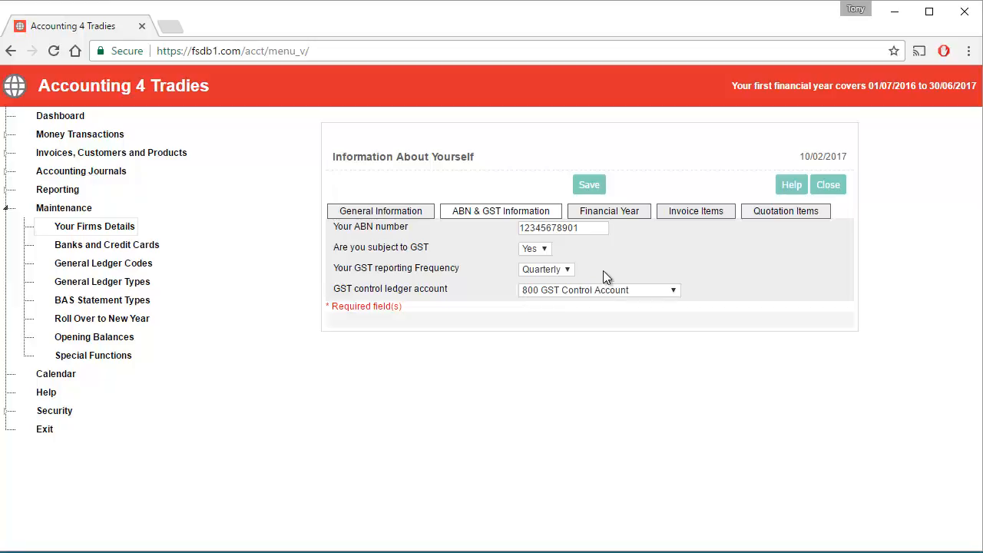
Step: Review the Financial Year settings, then the invoice settings (last invoice 0, prefix ABC, 7-day terms)
click(625, 214)
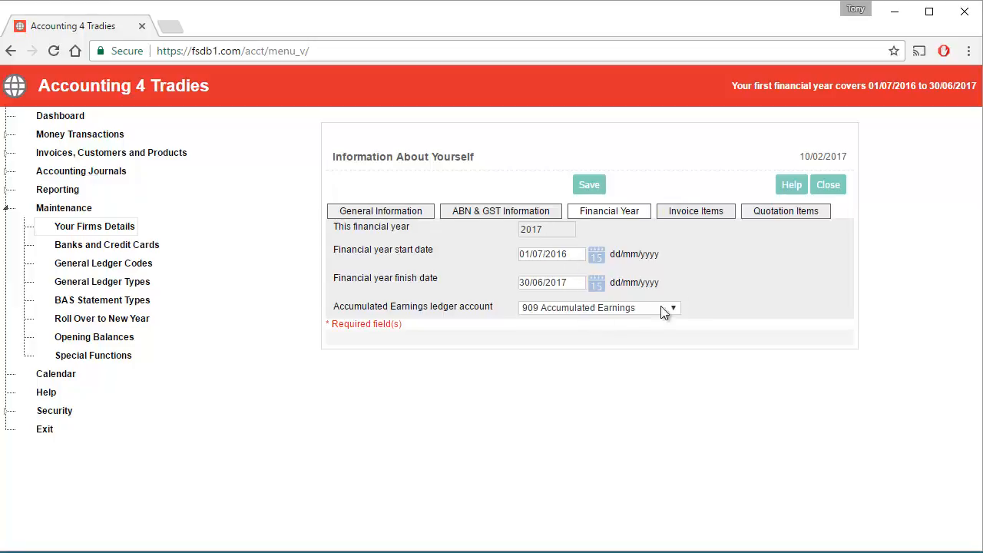
click(701, 214)
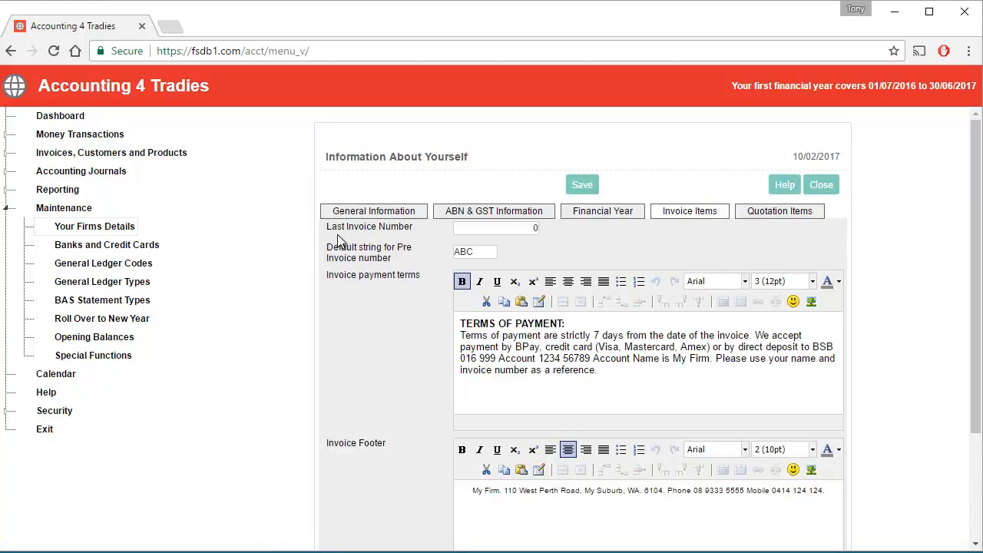
Step: Change the last invoice number to 21002 and scroll down to the invoice footer settings
drag(516, 228, 559, 229)
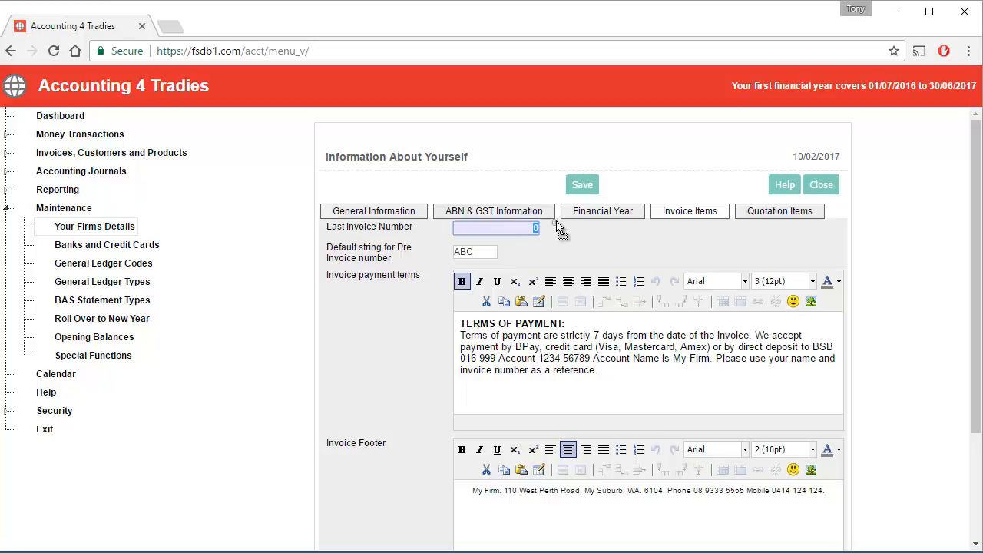
text(21002)
key(Tab)
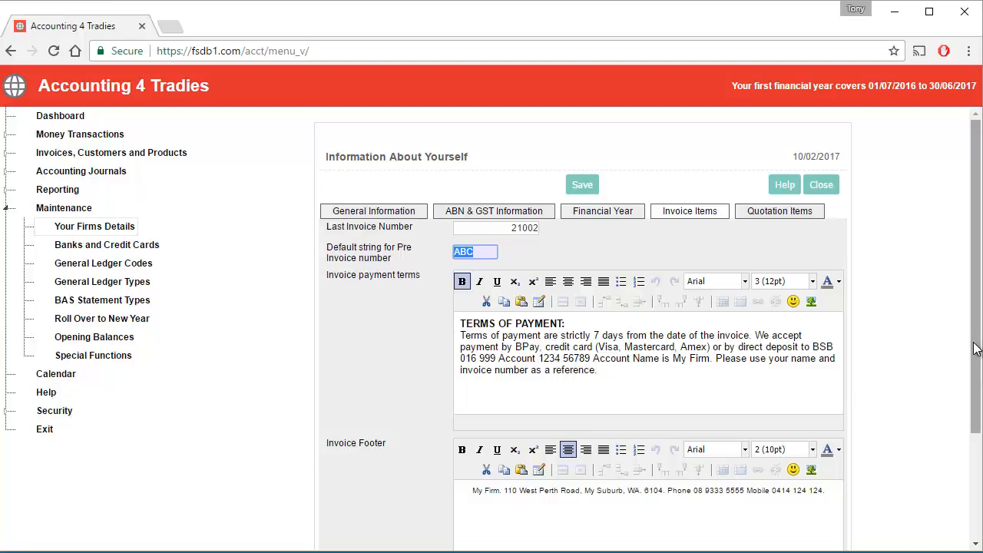
drag(975, 384, 975, 533)
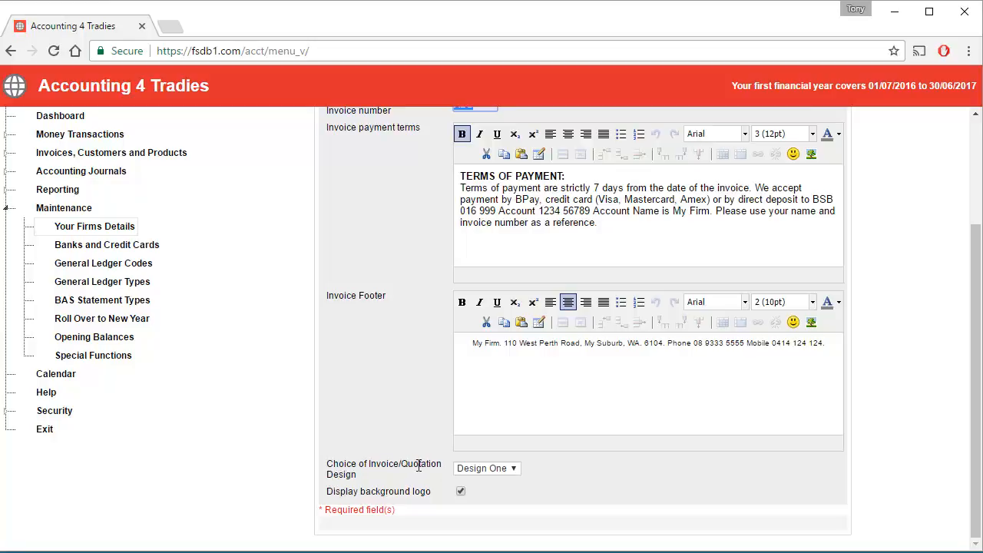
Step: Keep Design One as the invoice/quotation design and view the Quotation Items terms
click(514, 468)
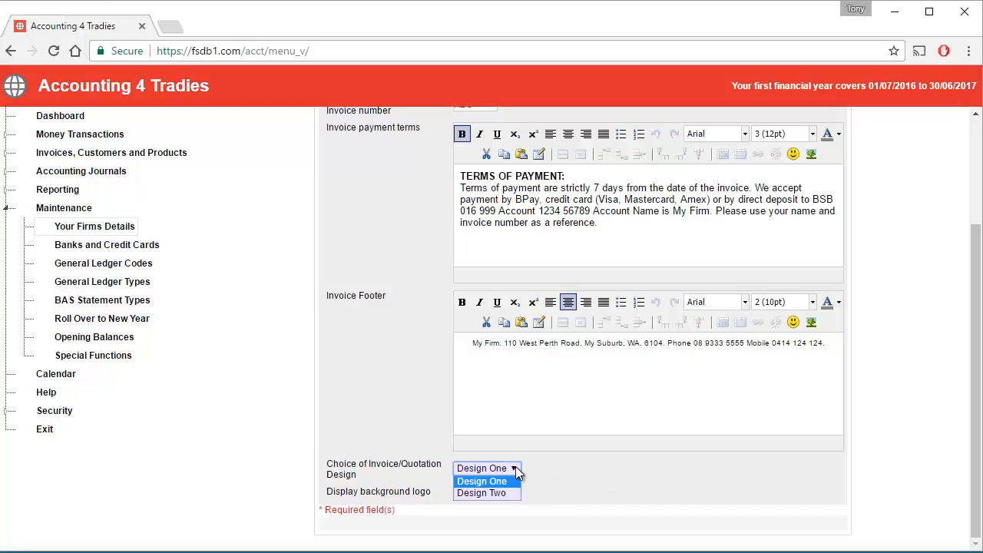
click(478, 482)
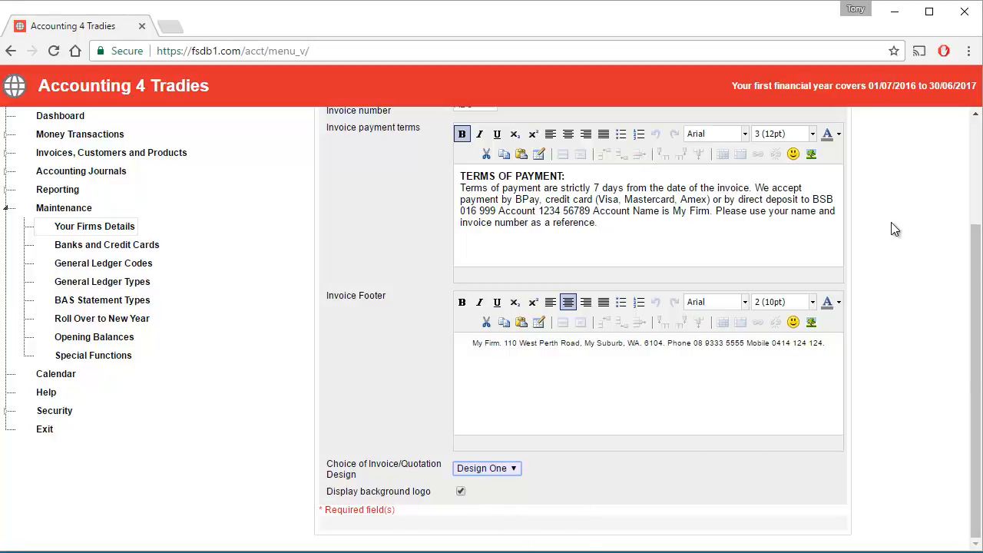
scroll(891, 222, up, 2)
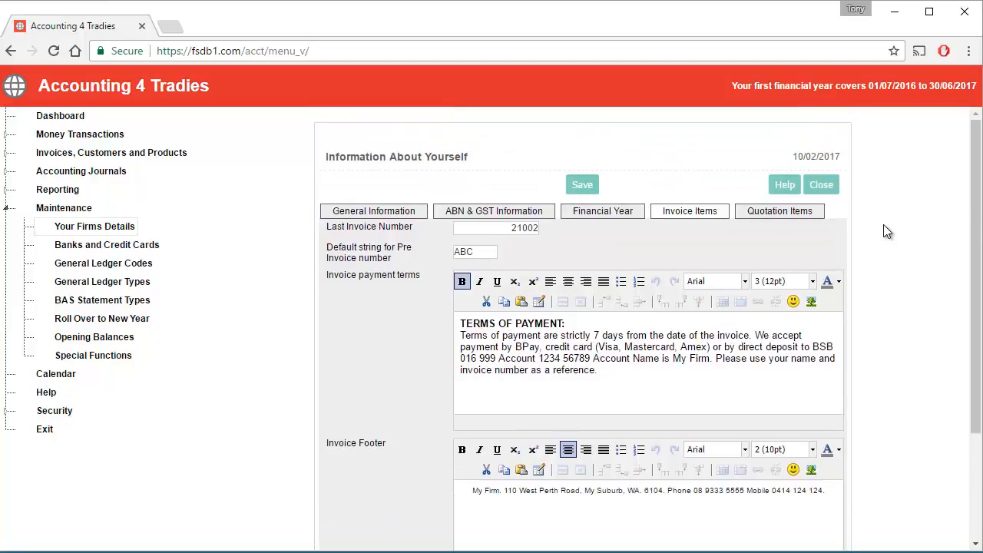
click(763, 217)
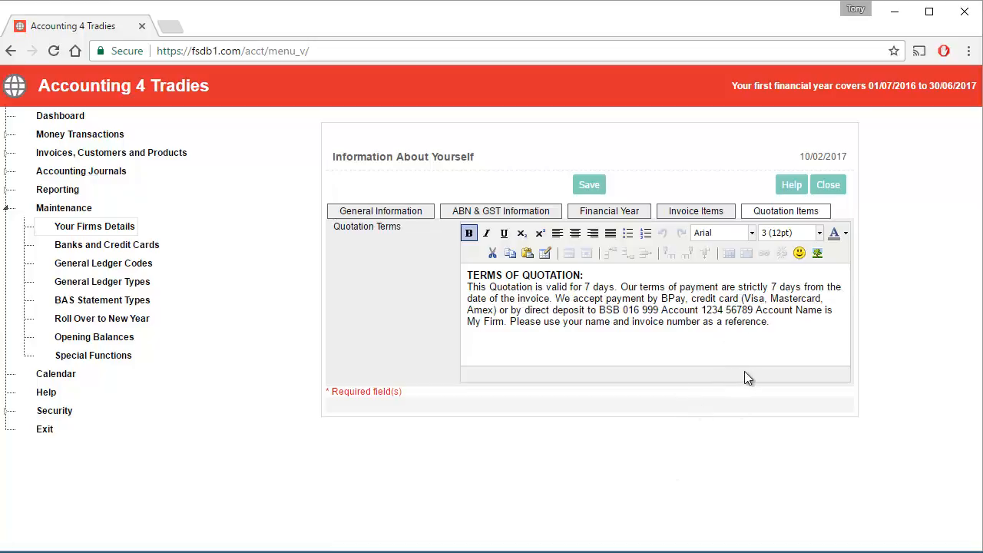
Step: Return to Invoice Items and save the Johns Trading firm details
click(684, 216)
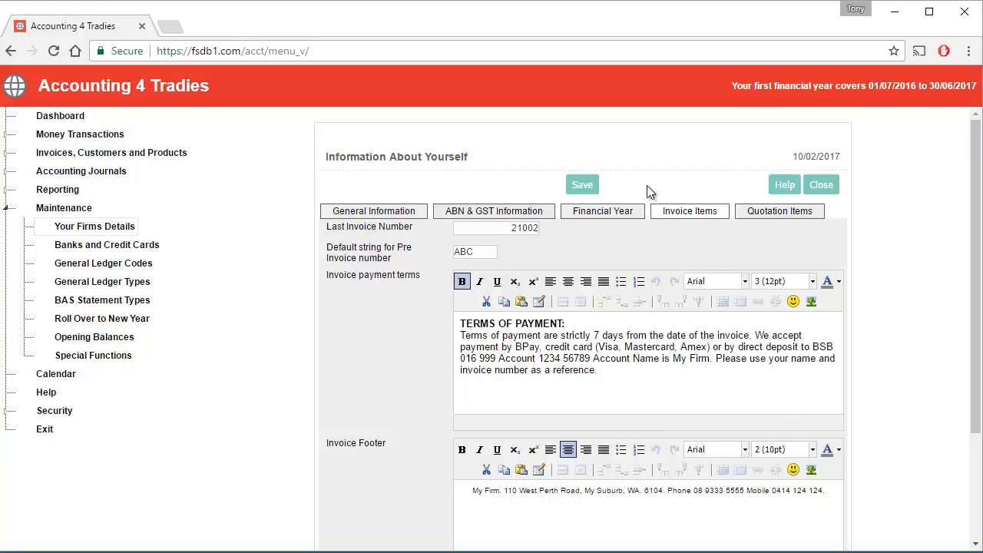
click(582, 186)
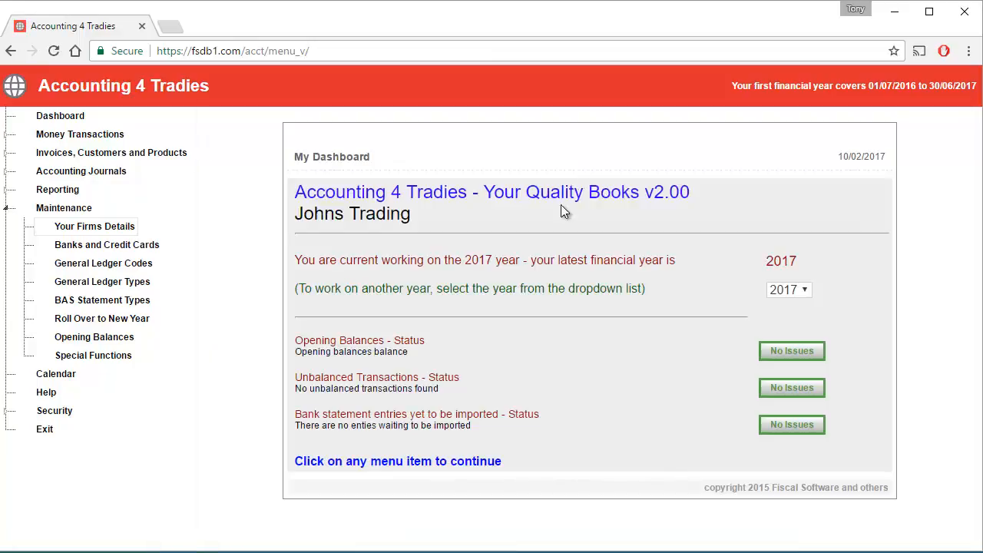
Step: Open Banks and Credit Cards and edit Bank Account One (ledger code 701)
click(74, 244)
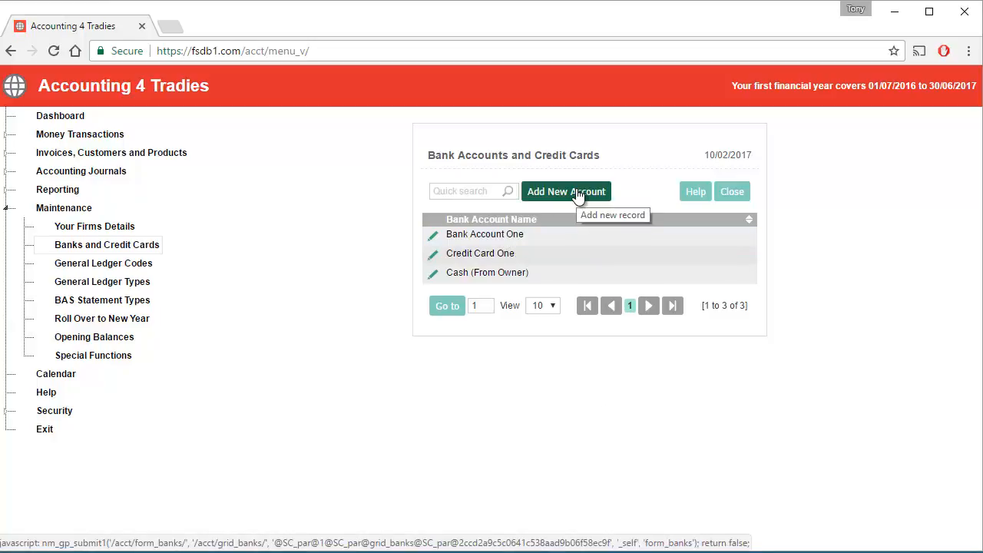
click(433, 242)
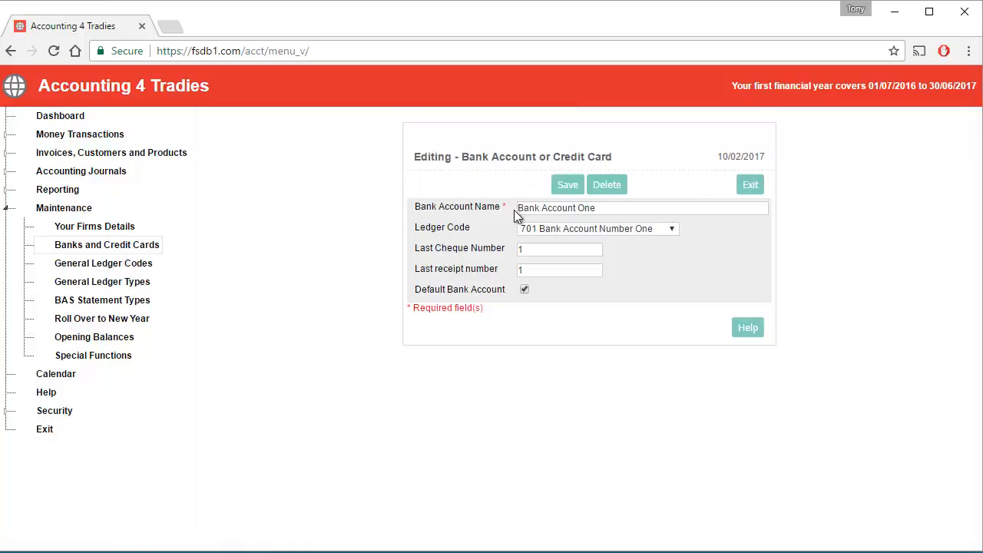
Step: Rename Bank Account One to 'ANZ General Account', set cheque 25001 and receipt 36001, then save
drag(603, 208, 435, 192)
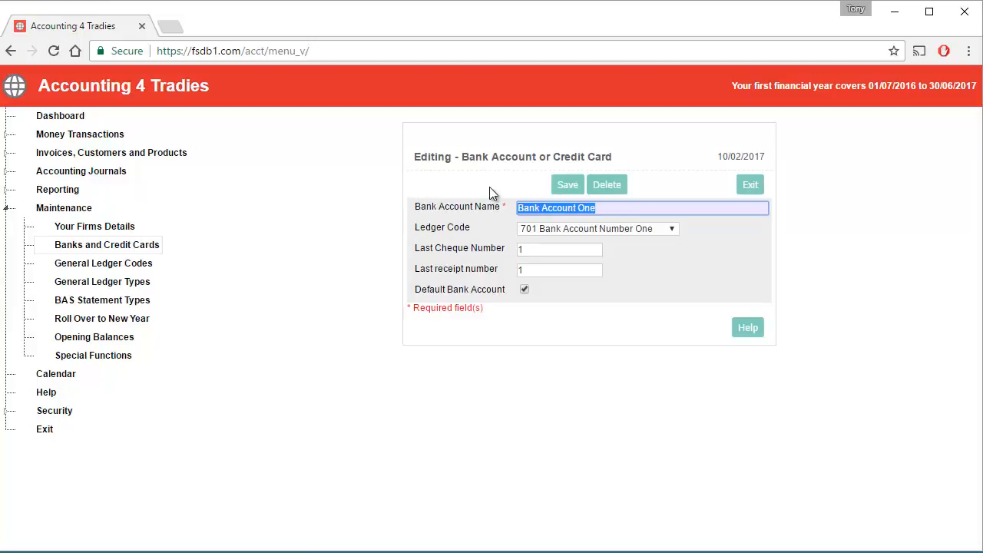
text(ANZ)
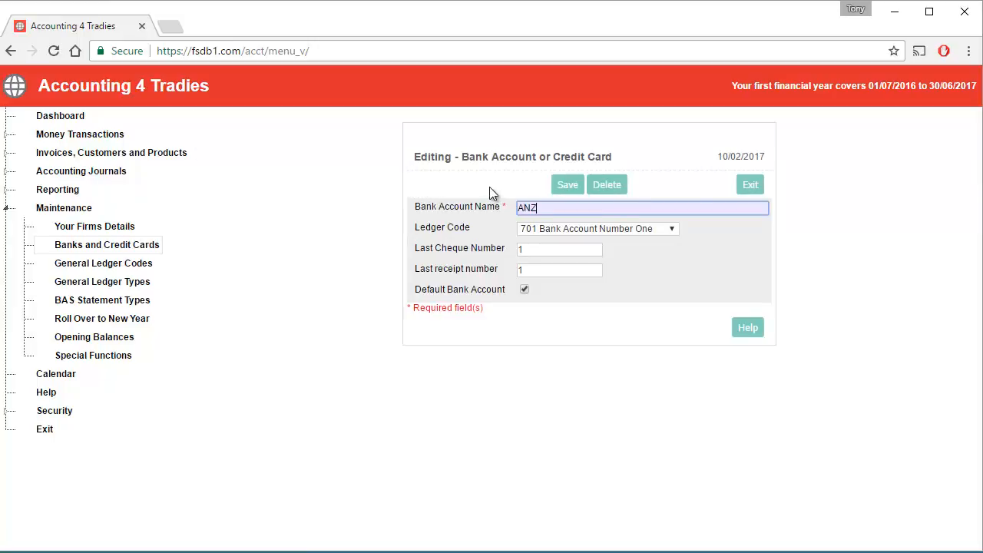
text( General Account)
double_click(533, 247)
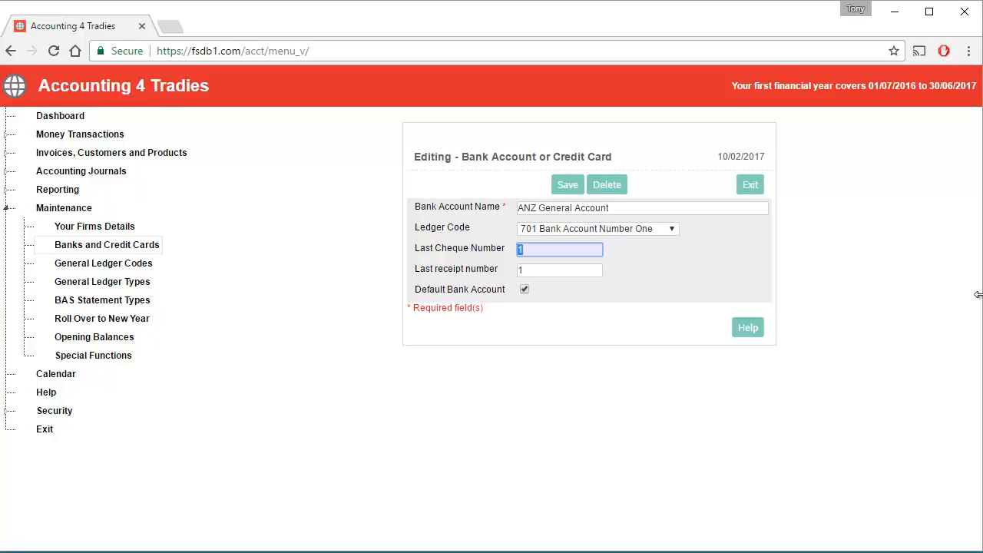
text(25001)
key(Tab)
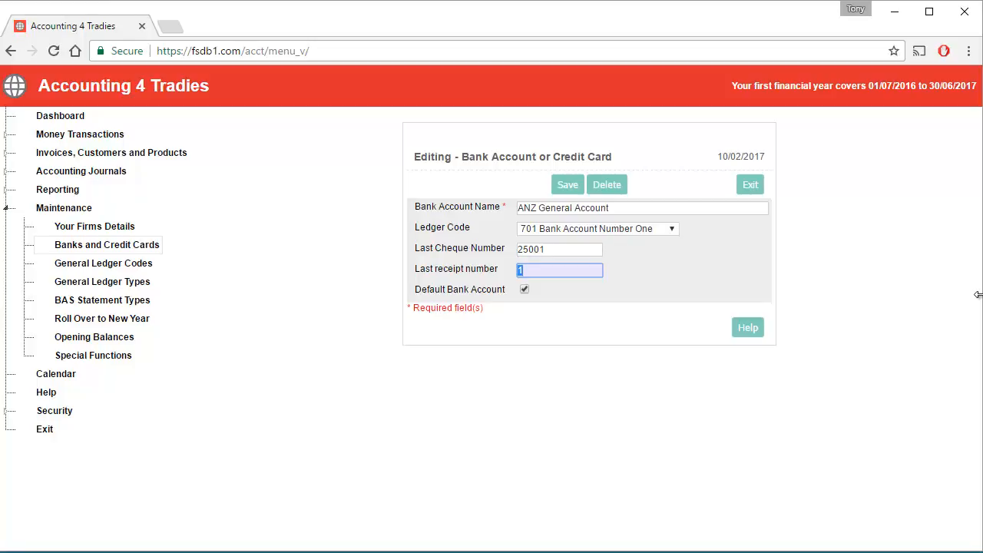
text(36001)
key(Tab)
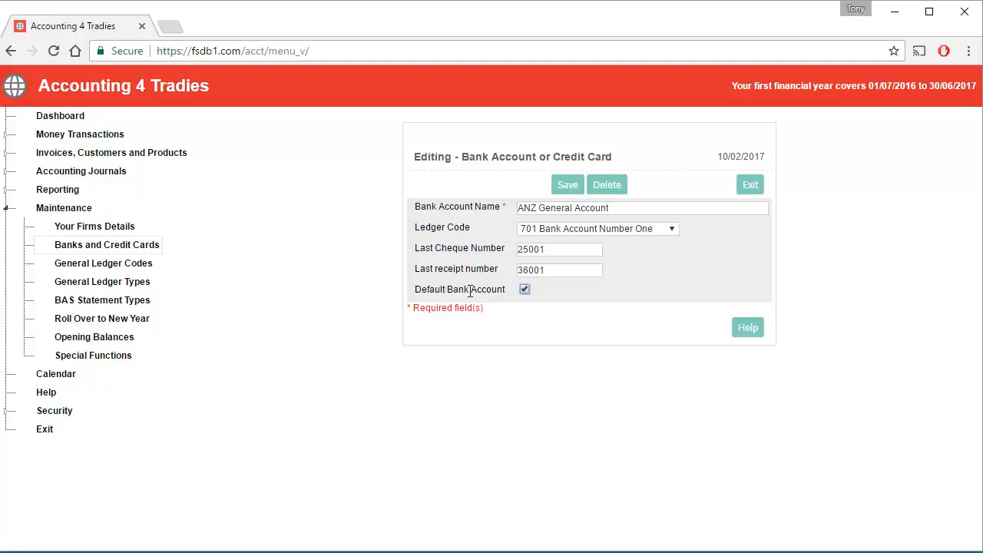
click(567, 188)
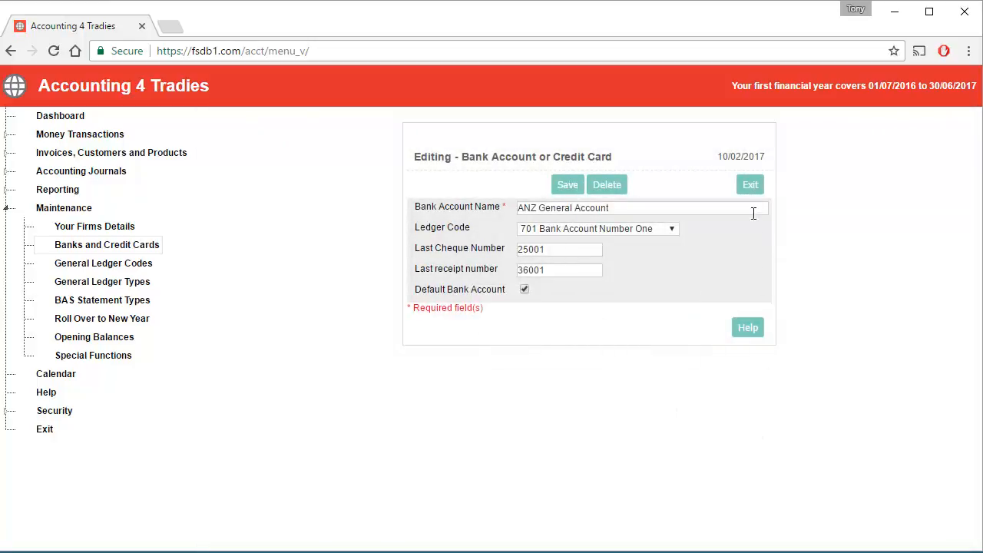
click(750, 186)
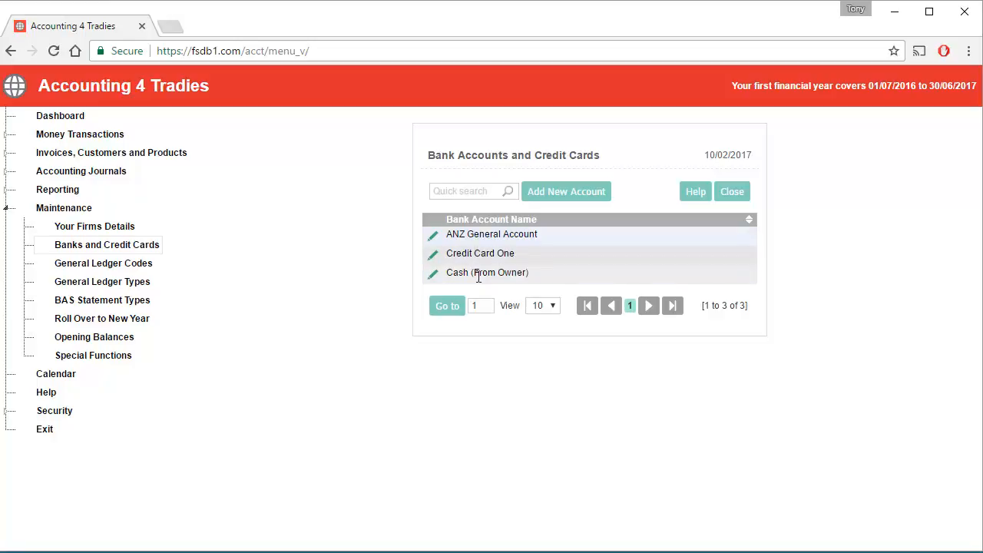
click(571, 197)
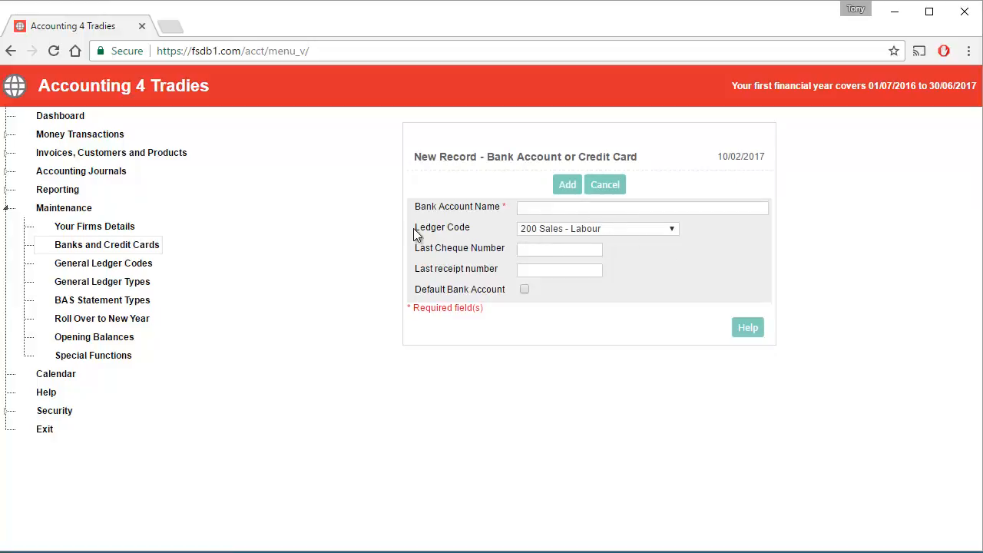
click(615, 189)
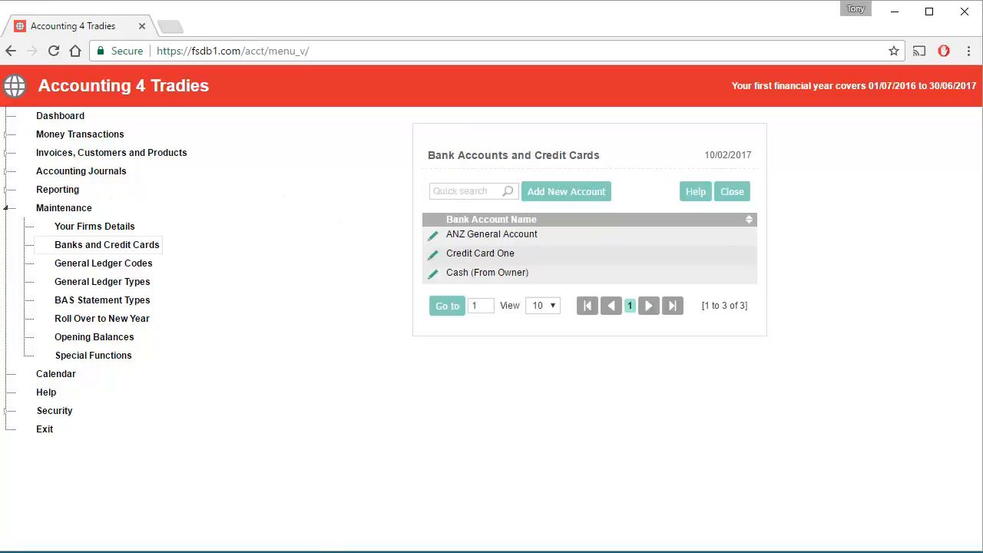
Step: Open General Ledger Codes, show 50 rows per page, and scroll through all 45 codes
click(96, 265)
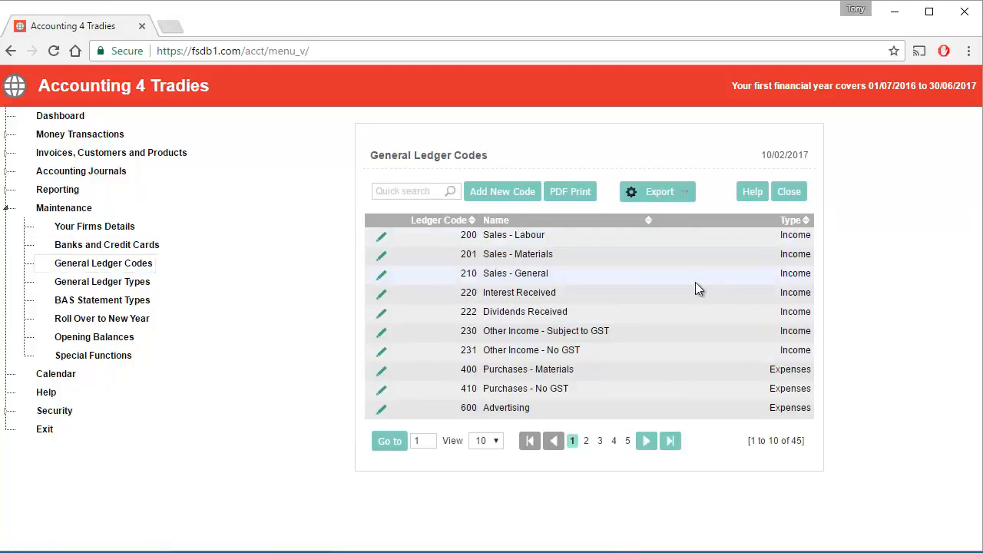
click(495, 443)
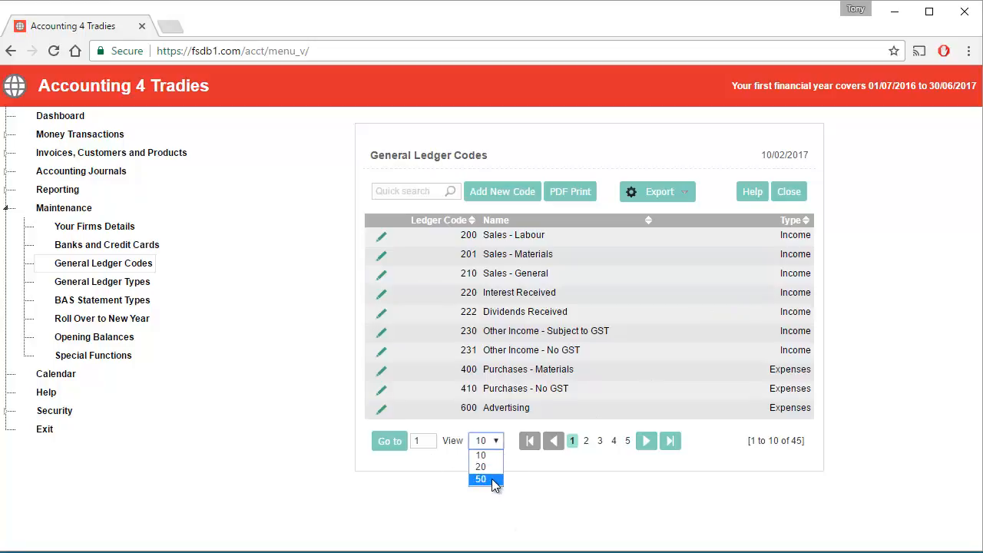
click(481, 479)
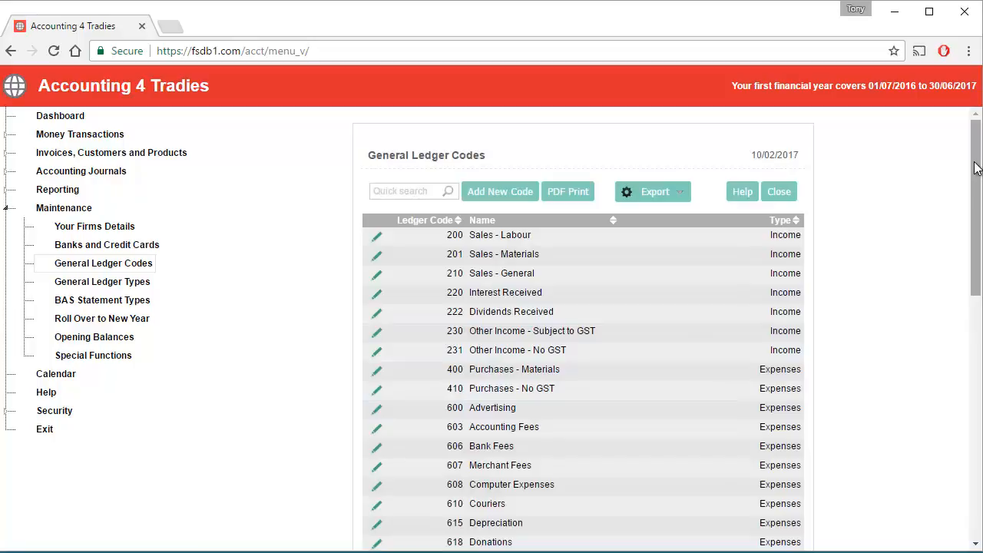
drag(975, 168, 979, 442)
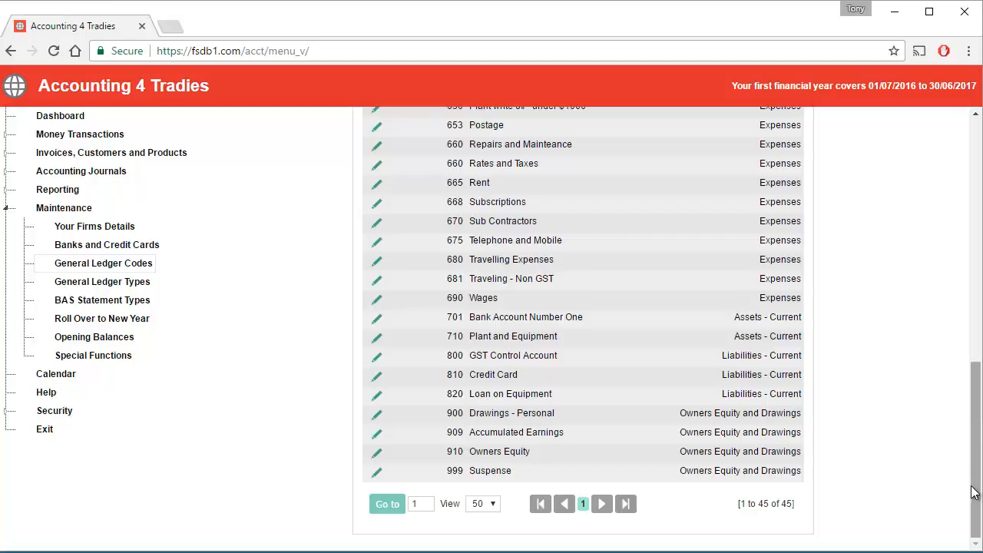
drag(975, 487, 974, 420)
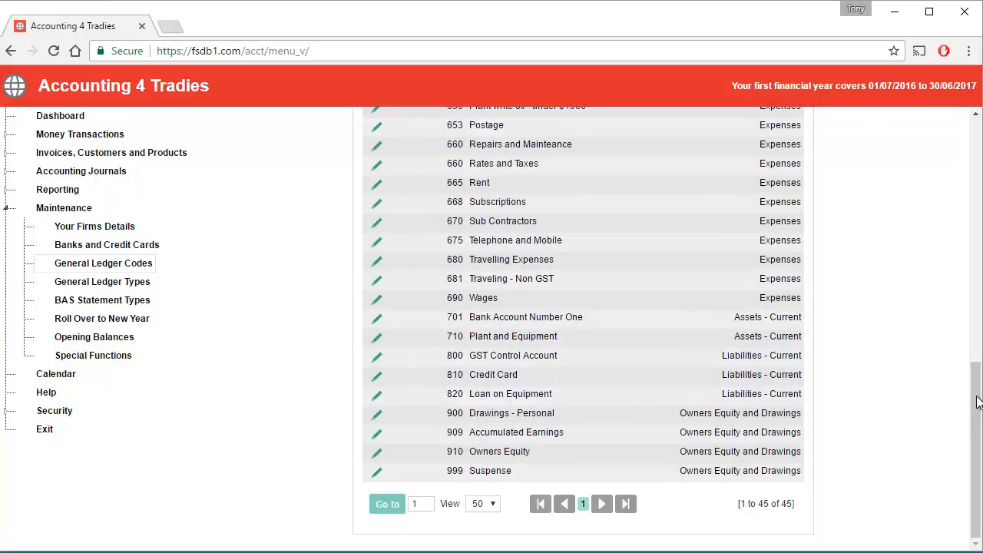
drag(974, 399, 701, 109)
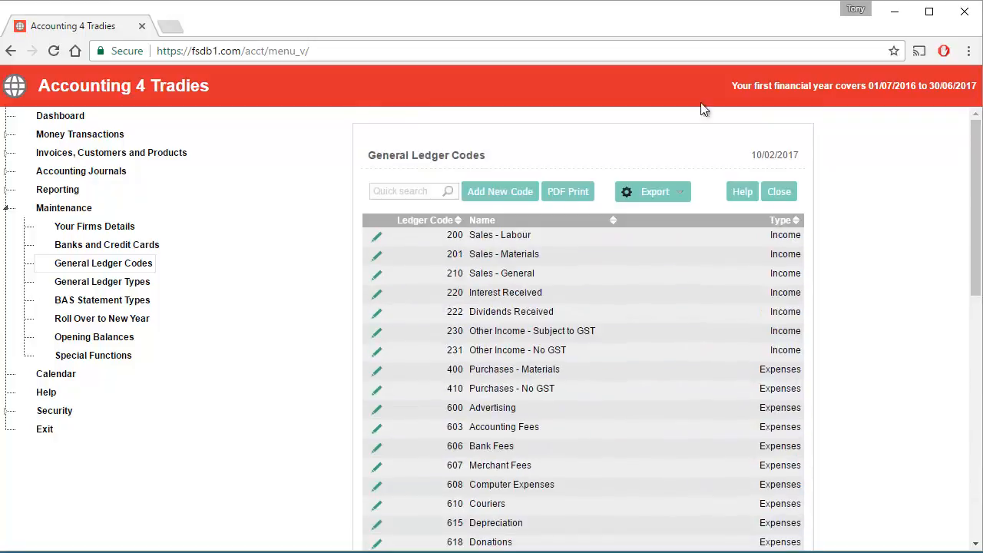
Step: Create ledger code 702 'ANZ GST Account': Assets - Current, GST N, BAS Not included
click(490, 192)
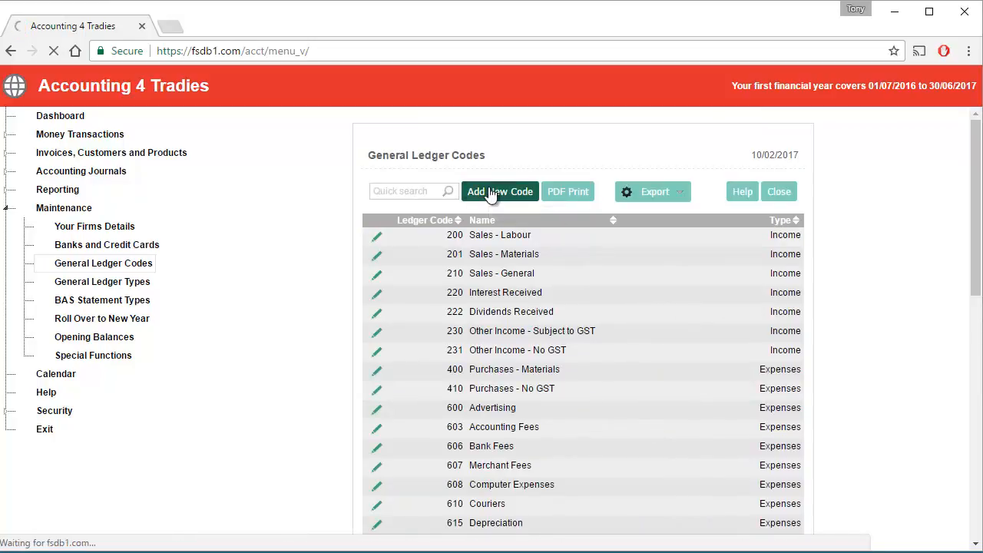
click(531, 207)
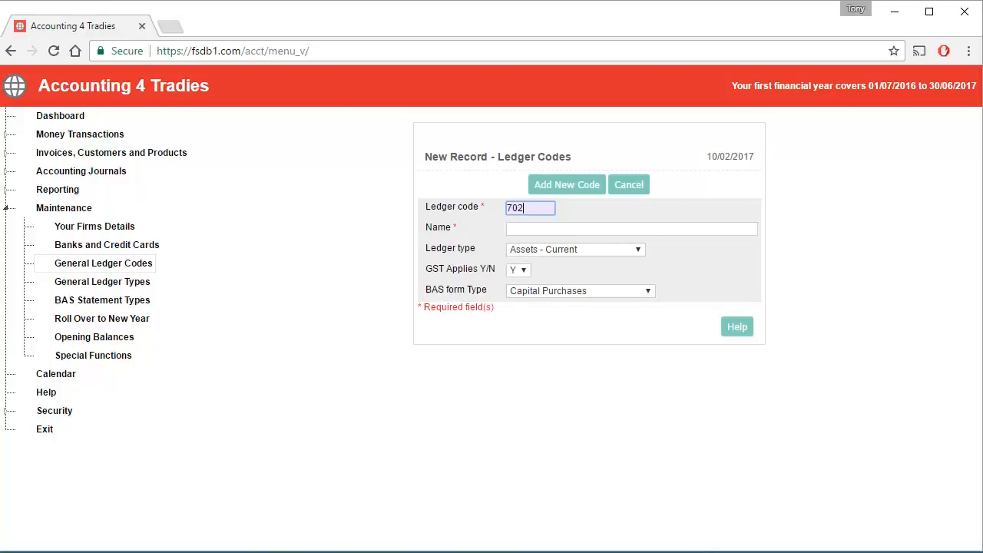
key(Tab)
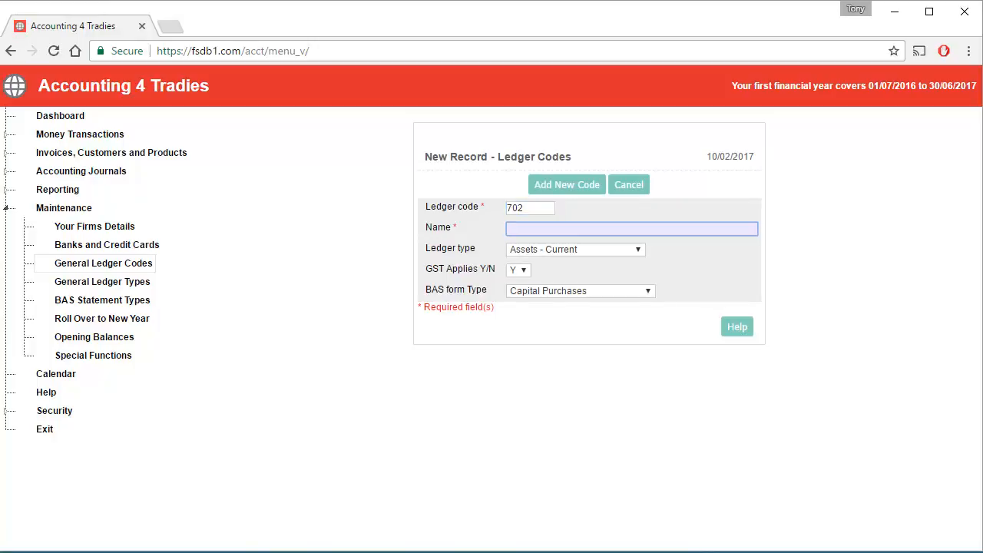
text(ANZ GST Account)
click(604, 252)
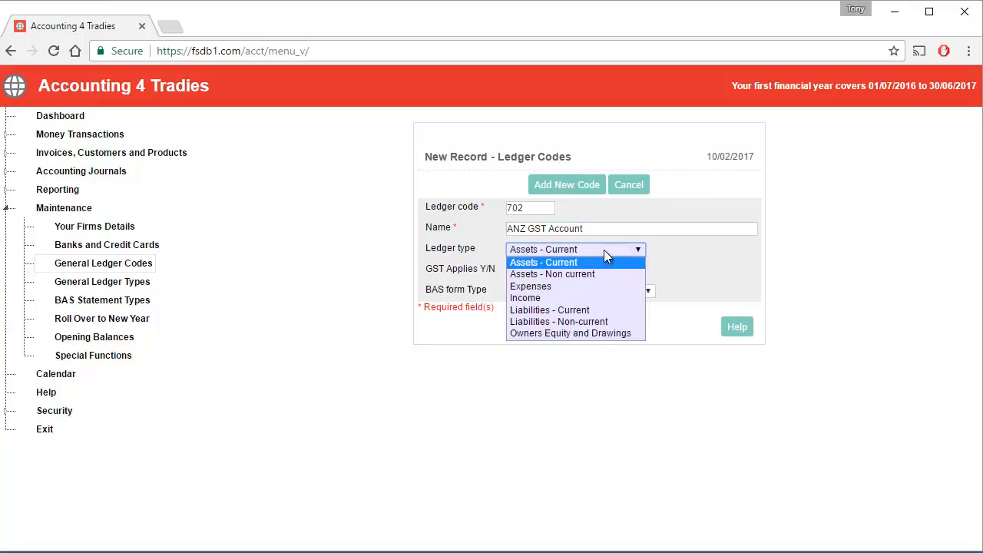
click(604, 250)
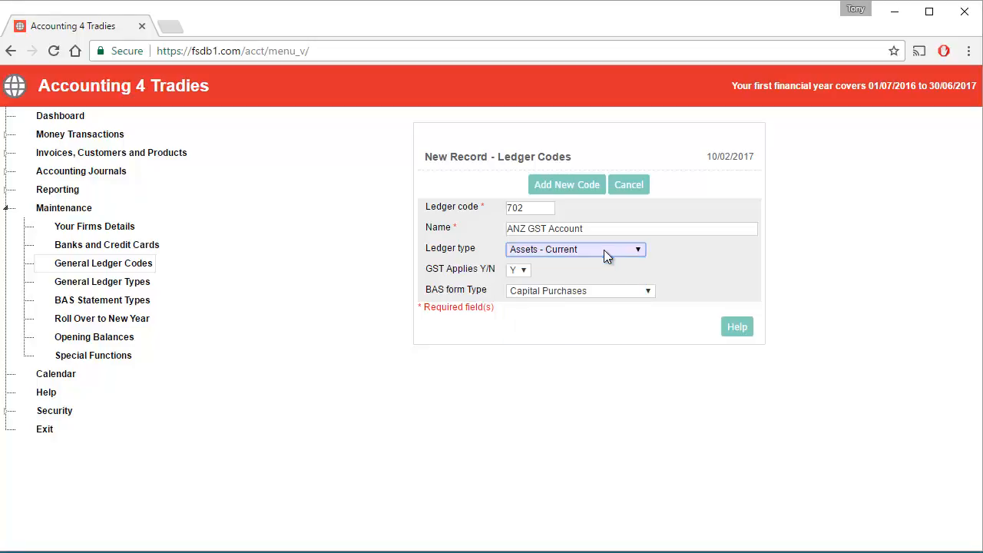
click(526, 272)
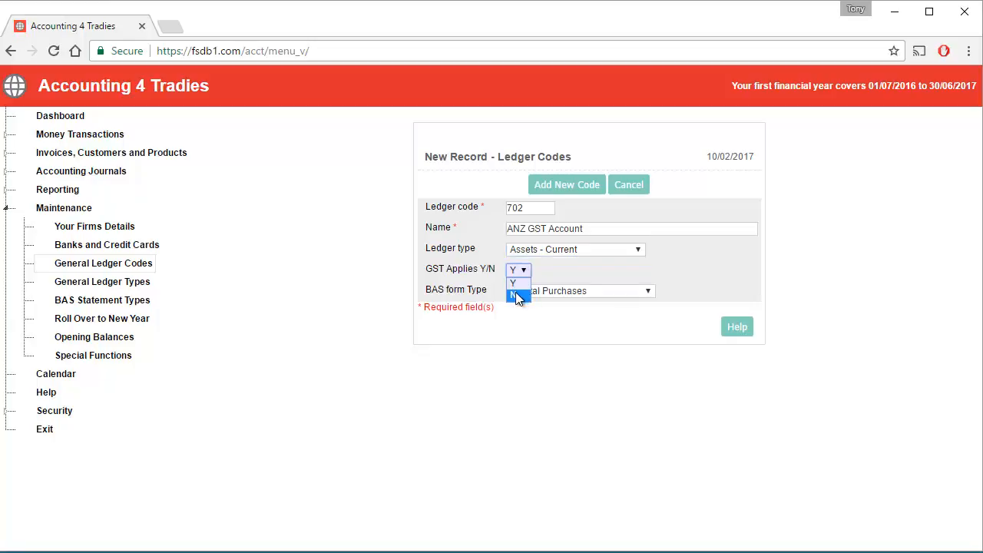
click(514, 295)
click(623, 291)
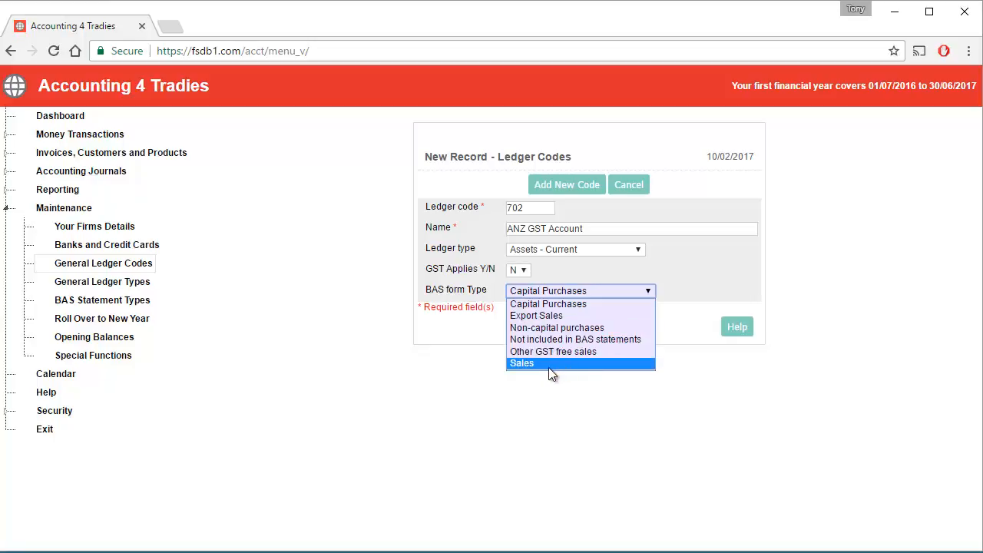
click(569, 338)
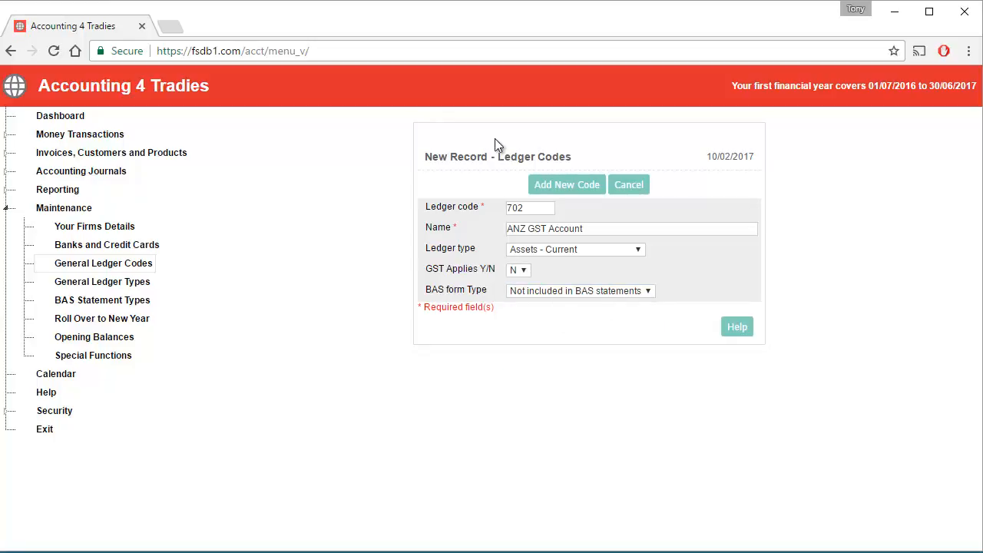
click(561, 190)
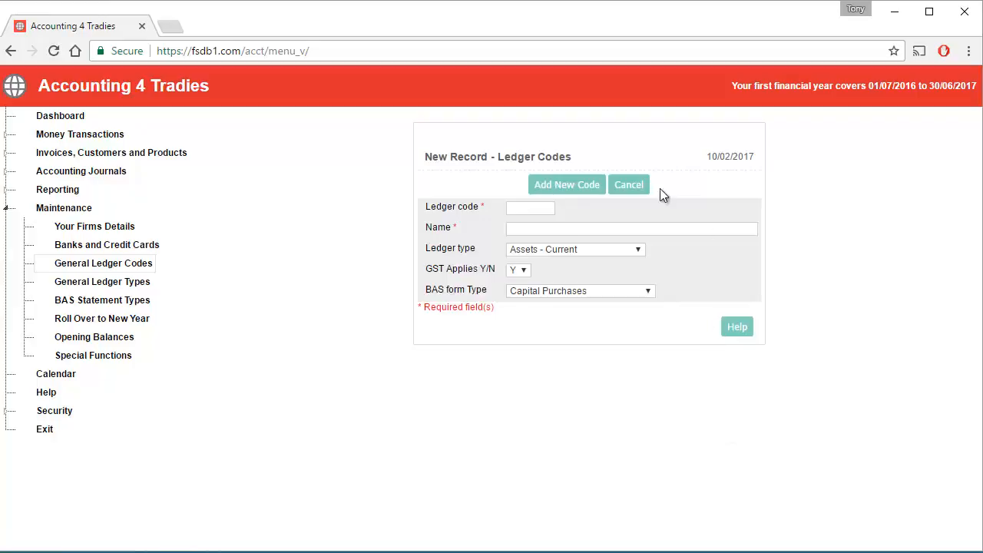
Step: Show the General Ledger Codes list at 50 codes per page
click(73, 270)
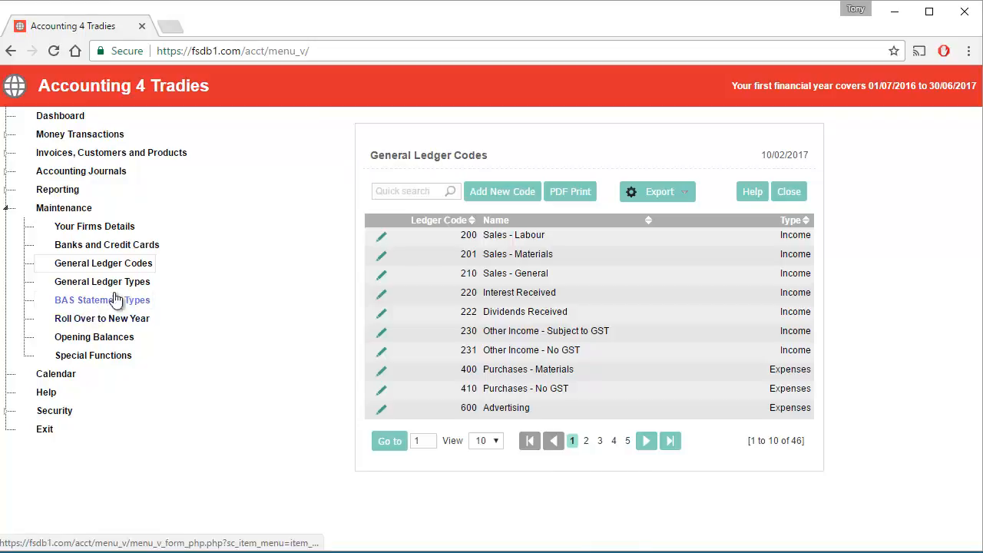
click(497, 441)
click(481, 480)
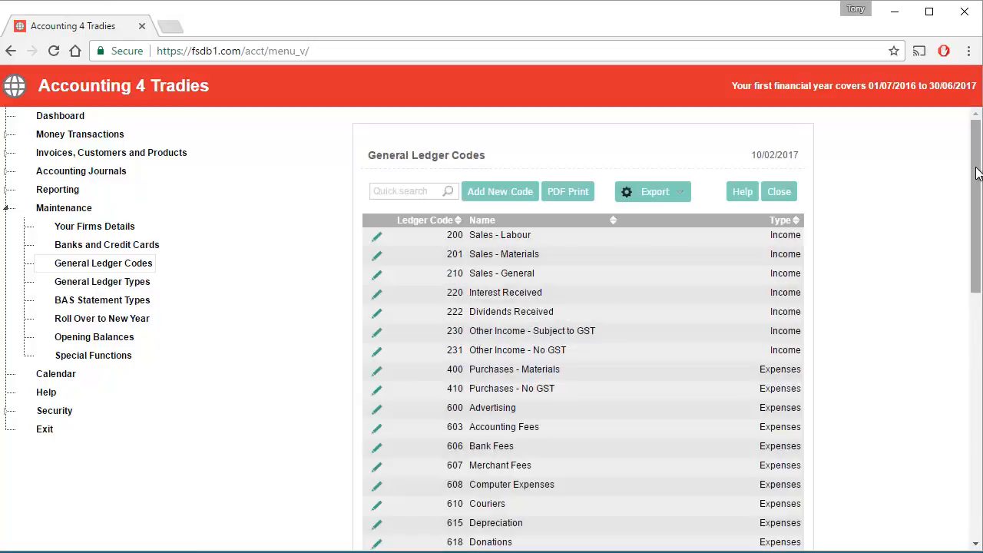
drag(977, 173, 974, 338)
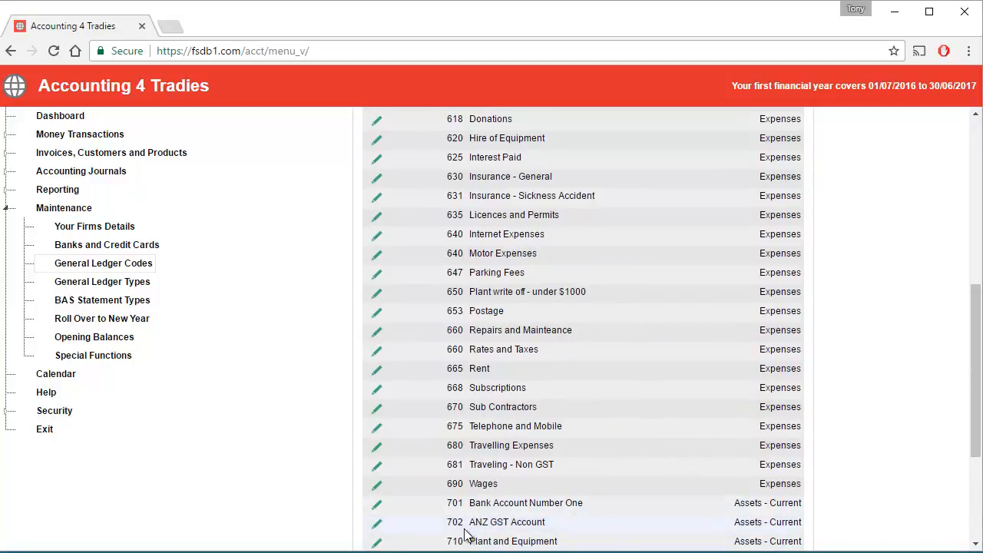
Step: Rename ledger code 701 from Bank Account Number One to 'ANZ General Account' and save it
click(376, 505)
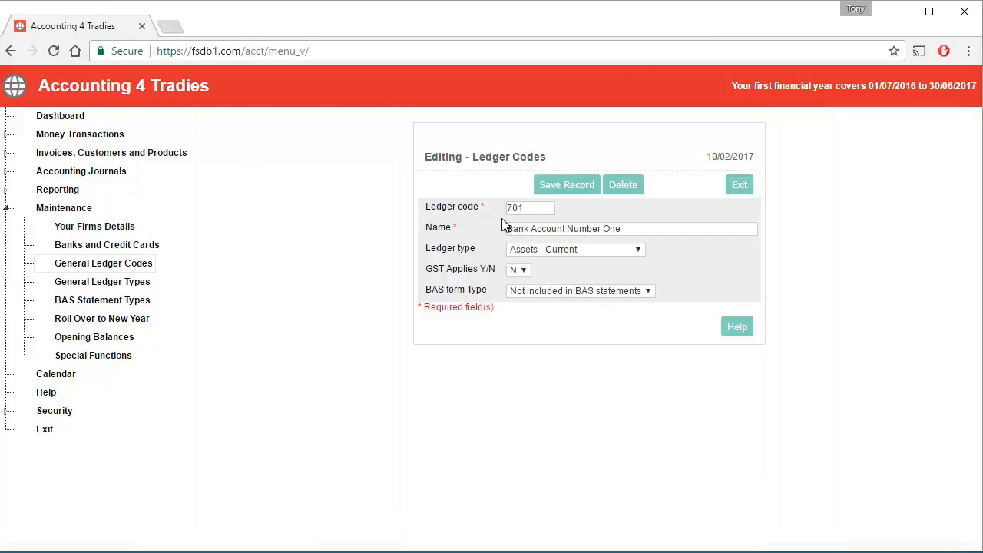
drag(636, 229, 448, 229)
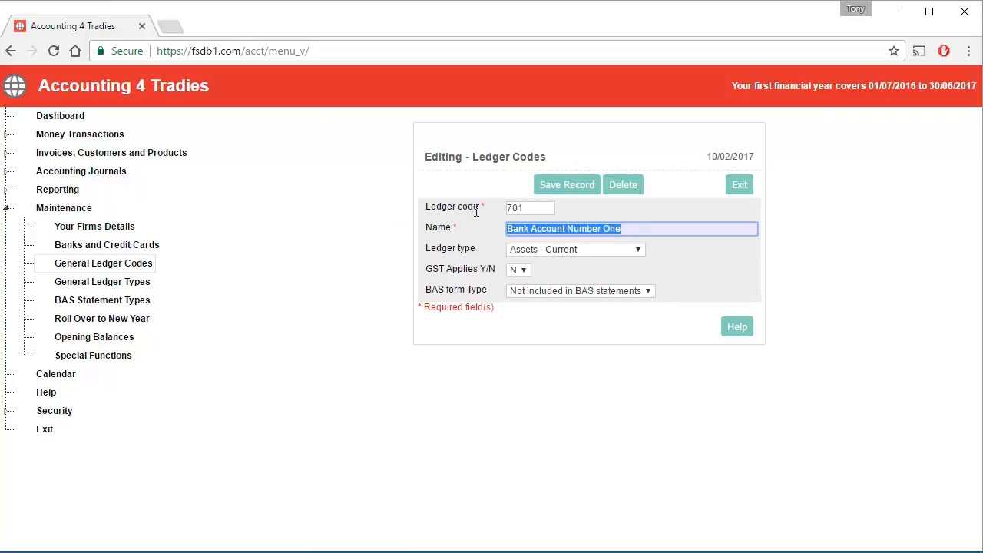
text(ANZ G)
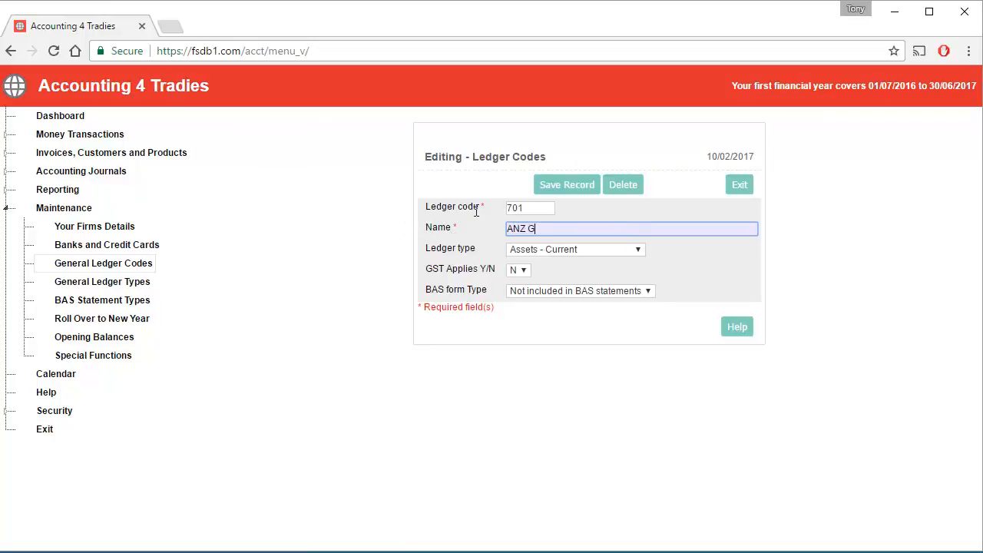
text(eneral Account)
click(556, 189)
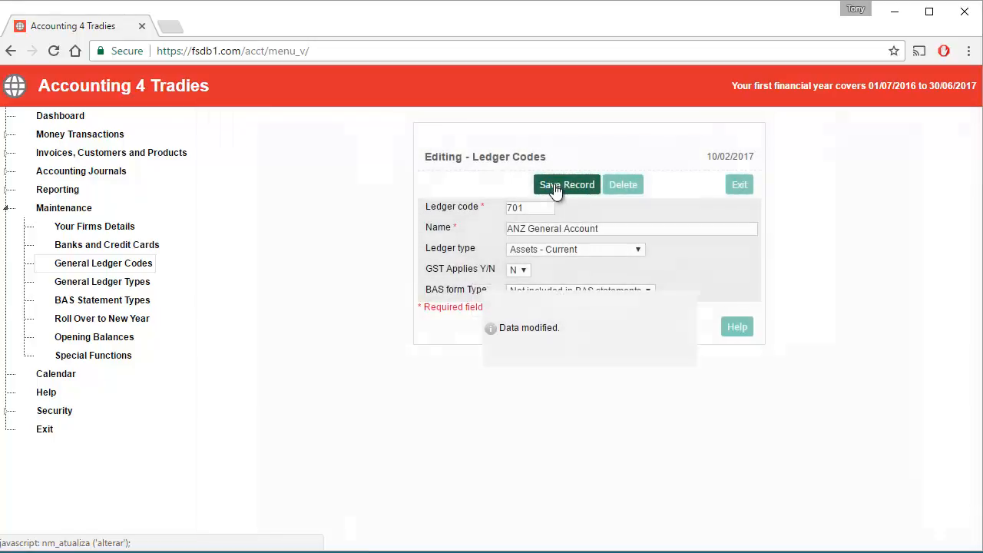
click(739, 185)
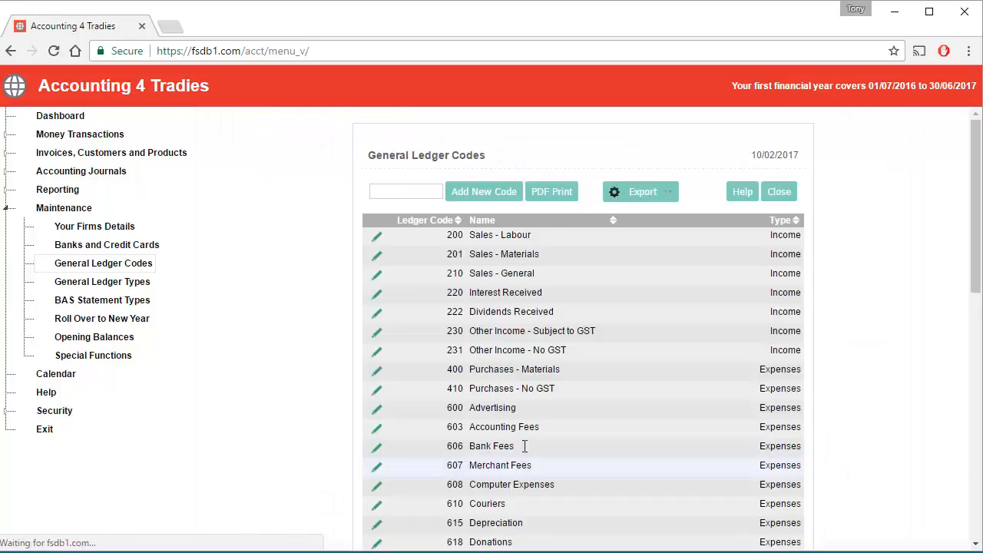
Step: Look over the ledger codes, then the General Ledger Types and BAS Statement Types lists
scroll(569, 423, down, 7)
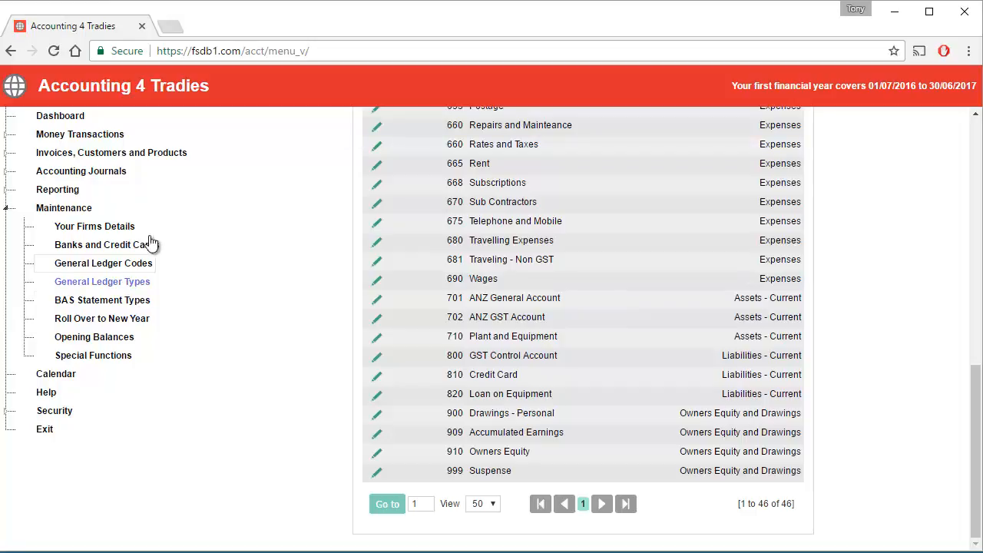
click(71, 283)
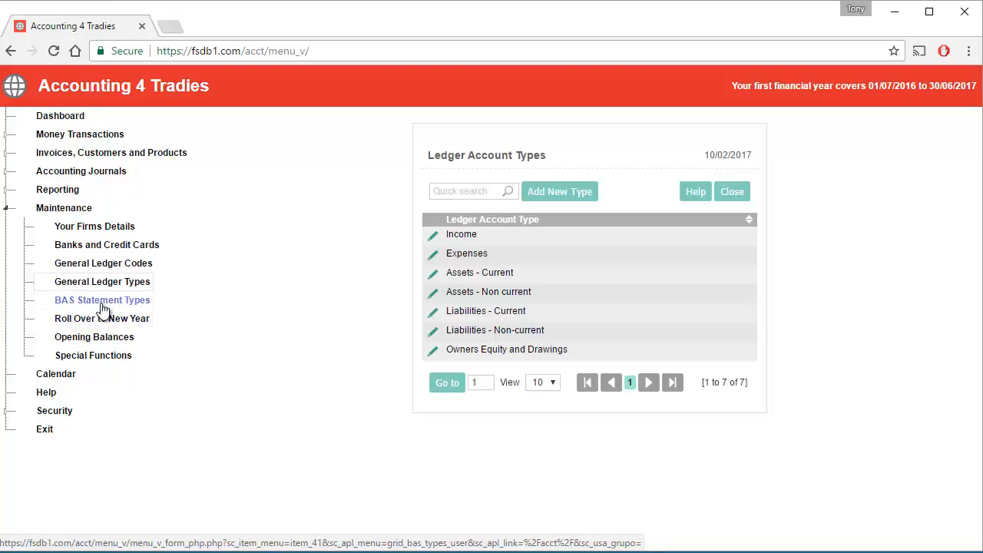
click(101, 302)
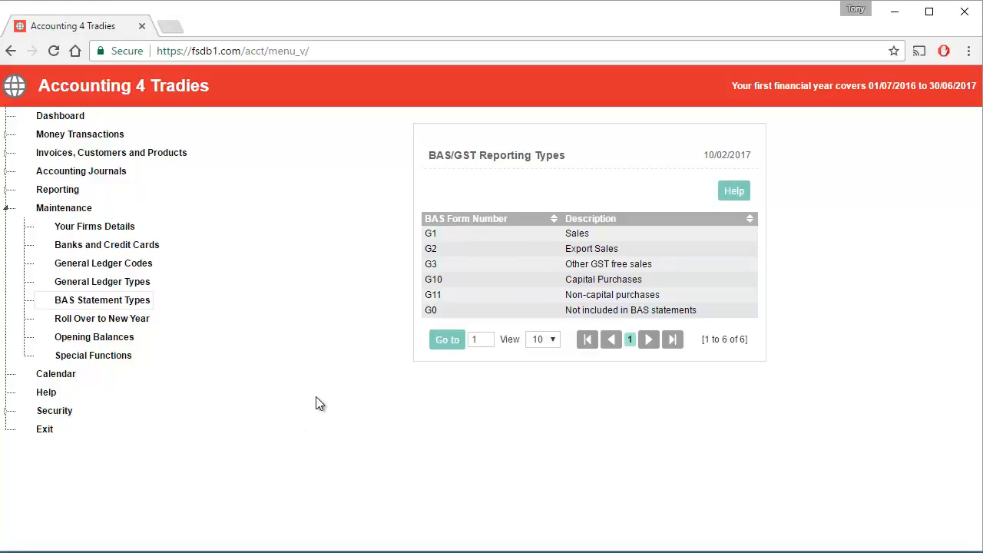
Step: Open the Opening Balances at 01/07/2016 and move down to the balance sheet accounts
click(102, 340)
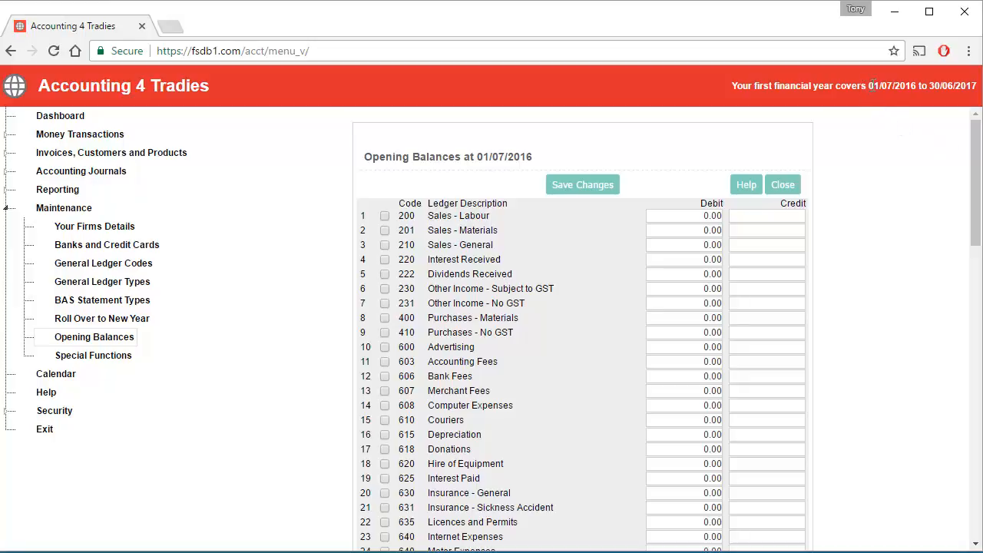
drag(868, 86, 919, 85)
scroll(886, 185, down, 1)
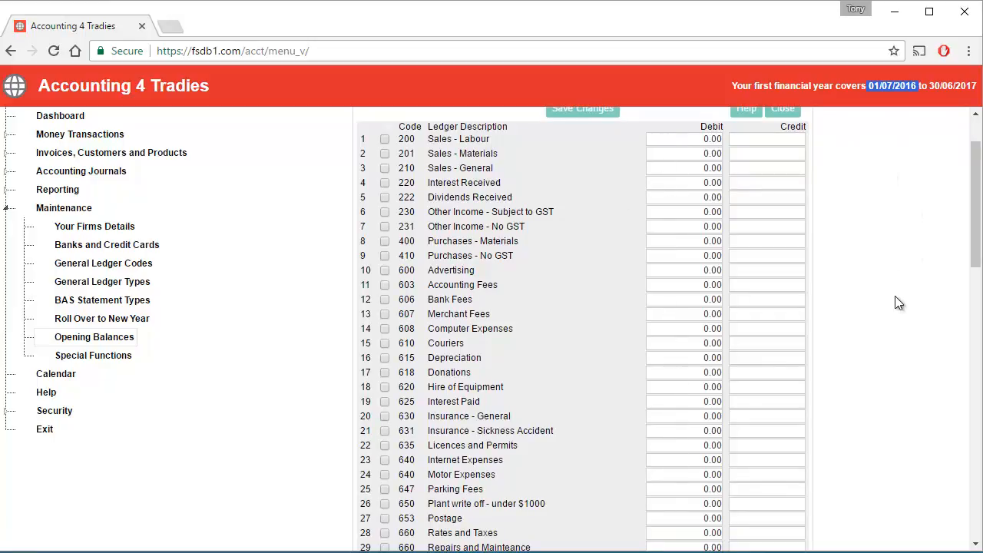
scroll(899, 283, down, 2)
scroll(900, 283, down, 1)
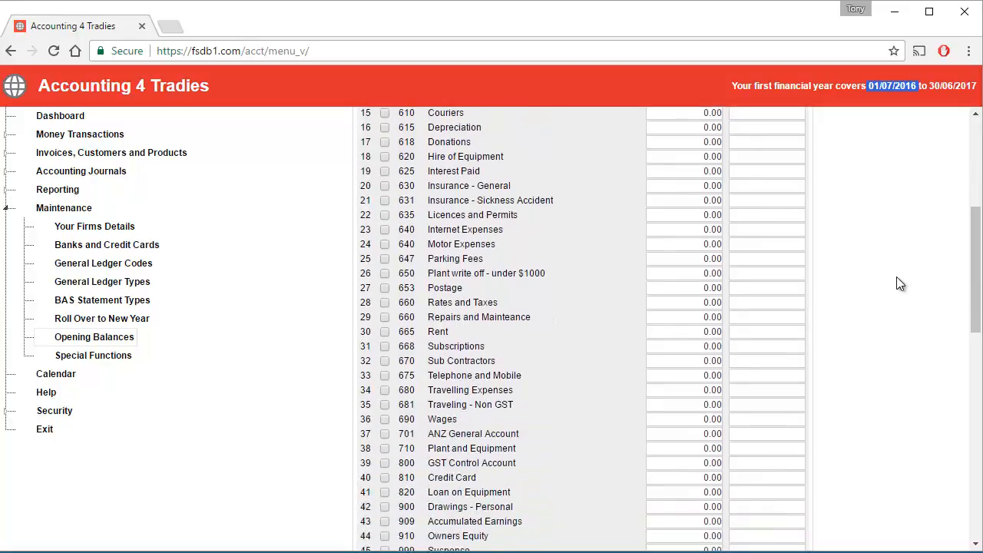
scroll(899, 281, down, 2)
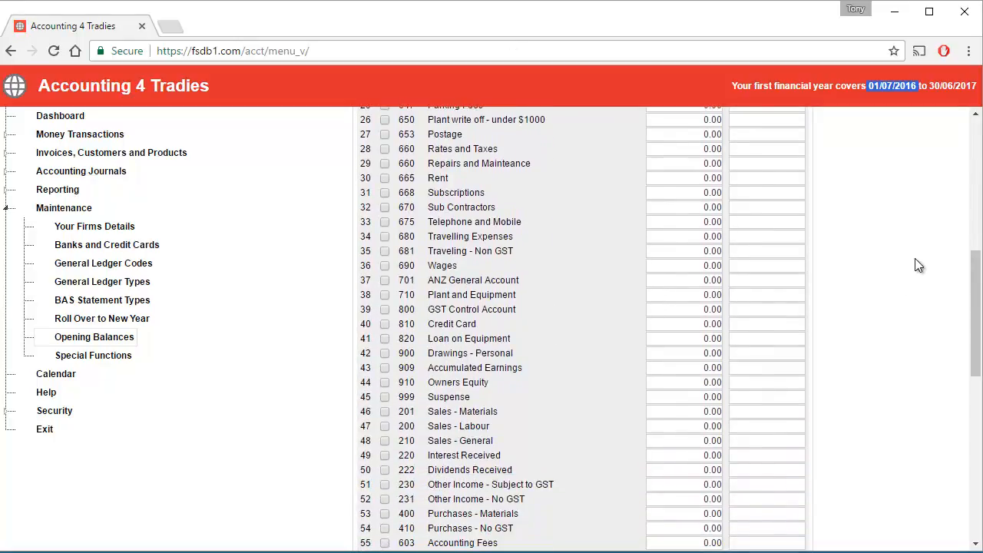
scroll(919, 265, down, 1)
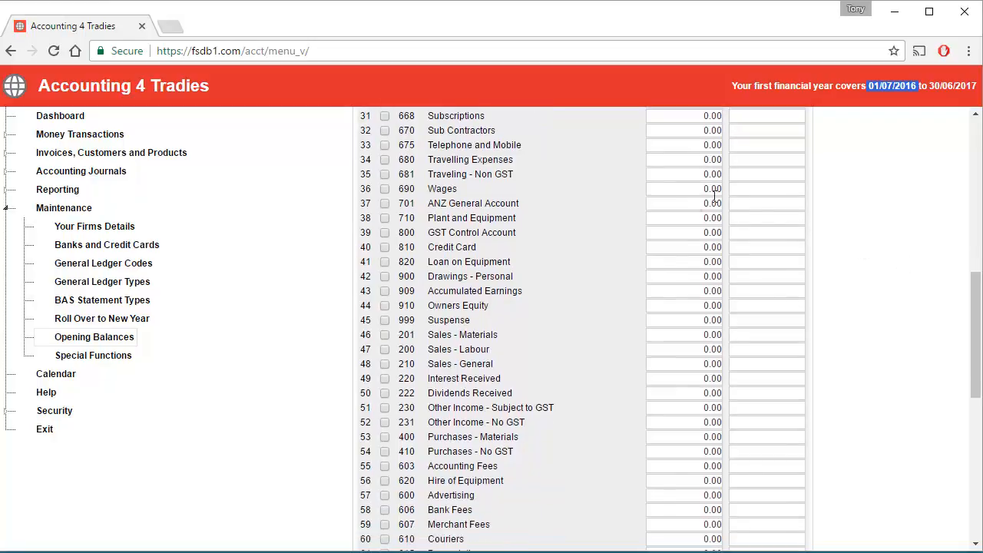
Step: Enter opening debits of 1,000 for ANZ General Account and 25,000 for Plant and Equipment
click(684, 204)
text(1000)
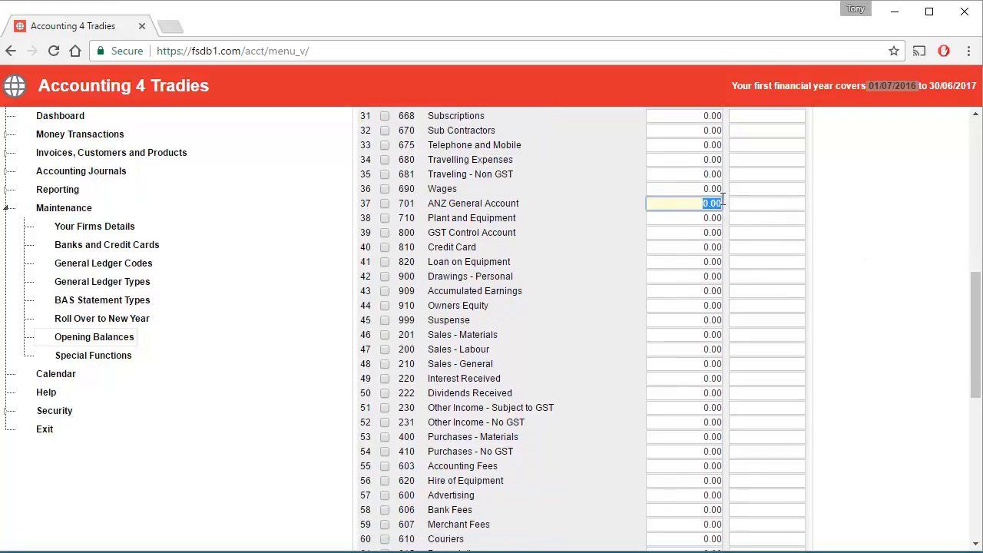
key(Tab)
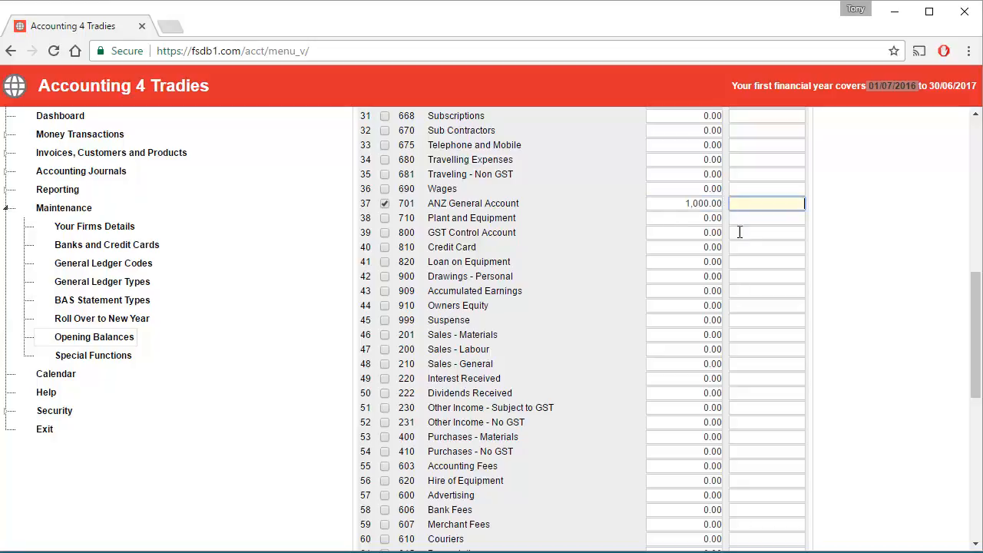
click(679, 218)
text(2500000)
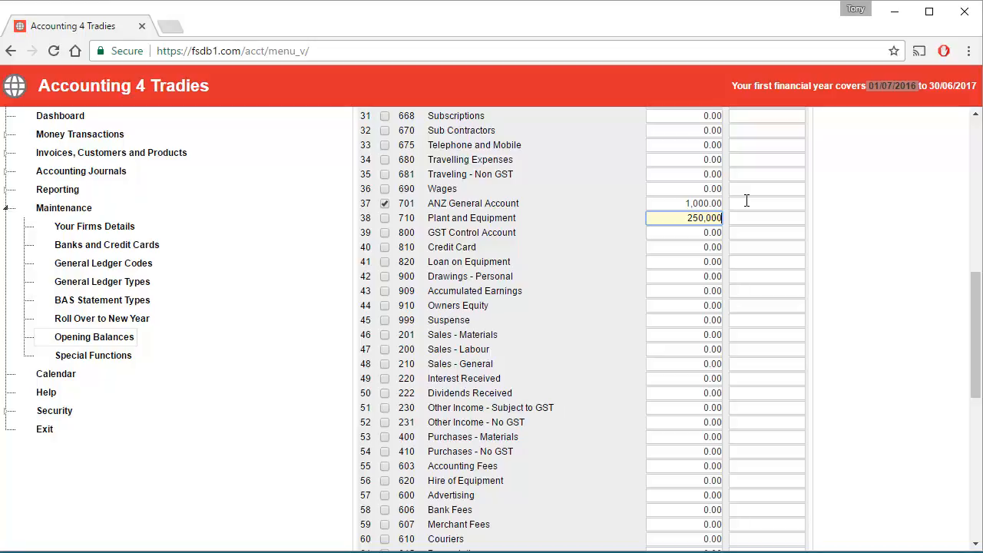
key(BackSpace)
key(Tab)
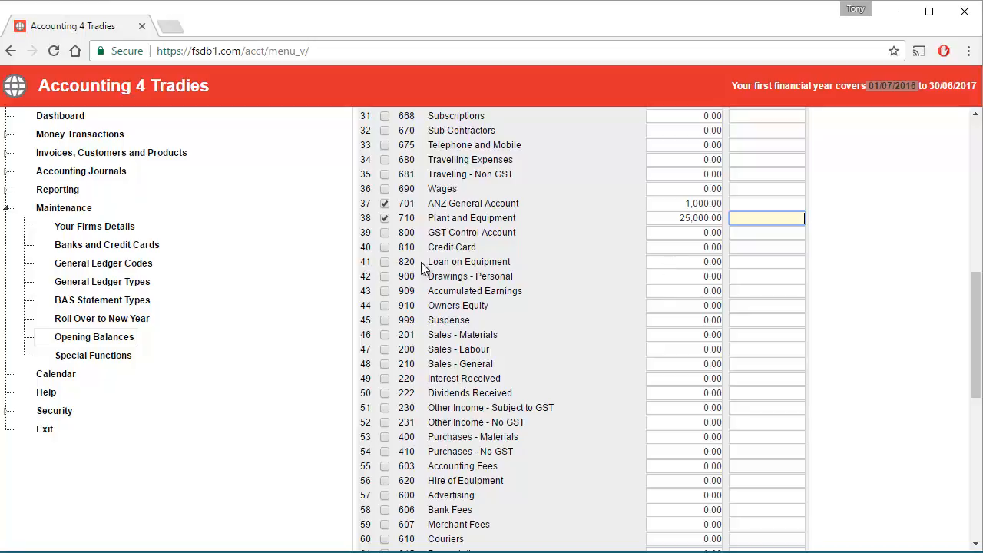
Step: Enter opening credits of 15,000 for Loan on Equipment and 12,000 for Accumulated Earnings
click(739, 262)
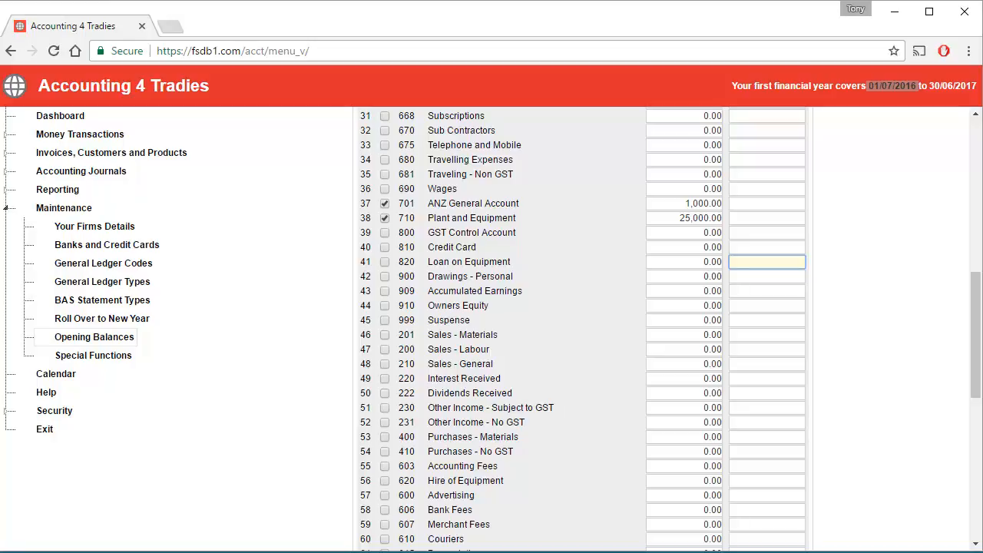
text(15,000)
key(Tab)
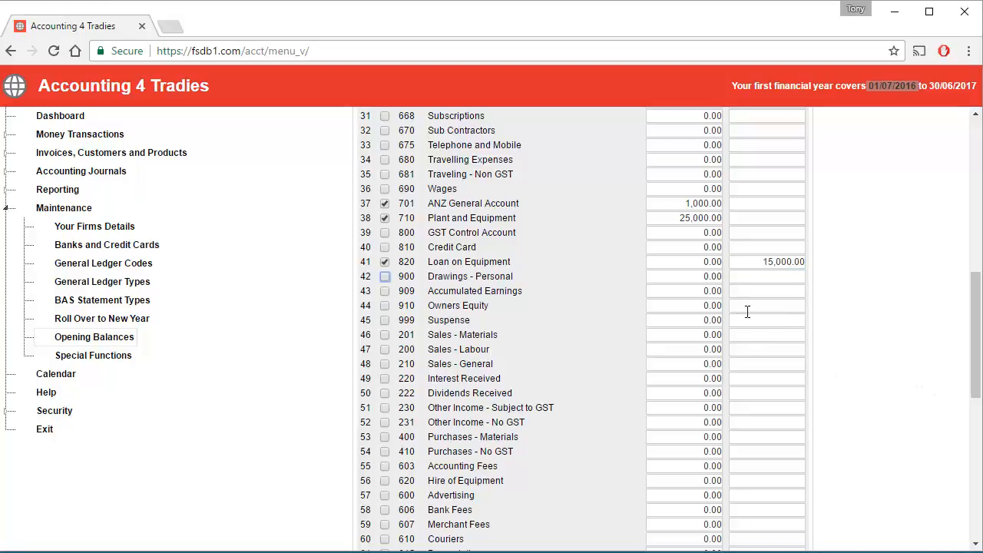
click(741, 291)
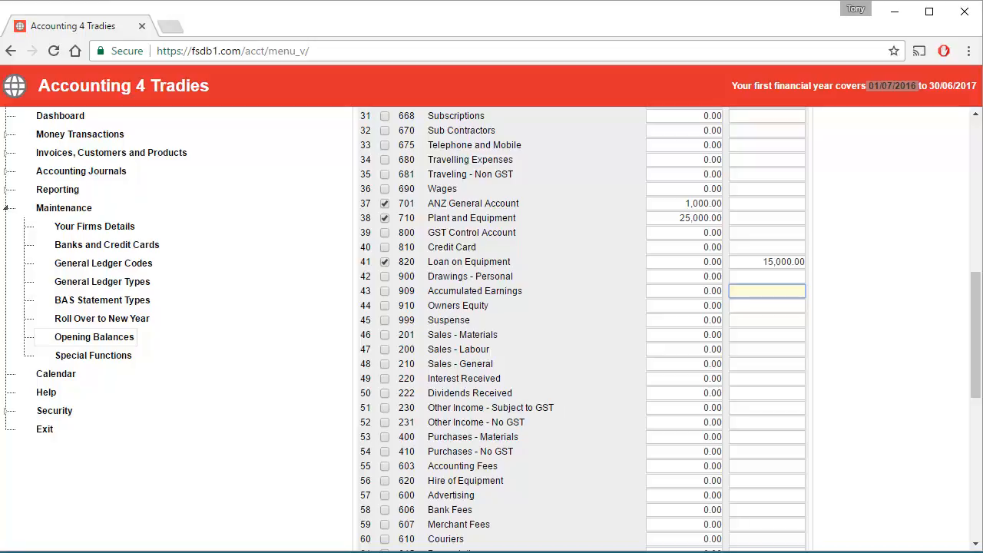
text(120000)
key(Tab)
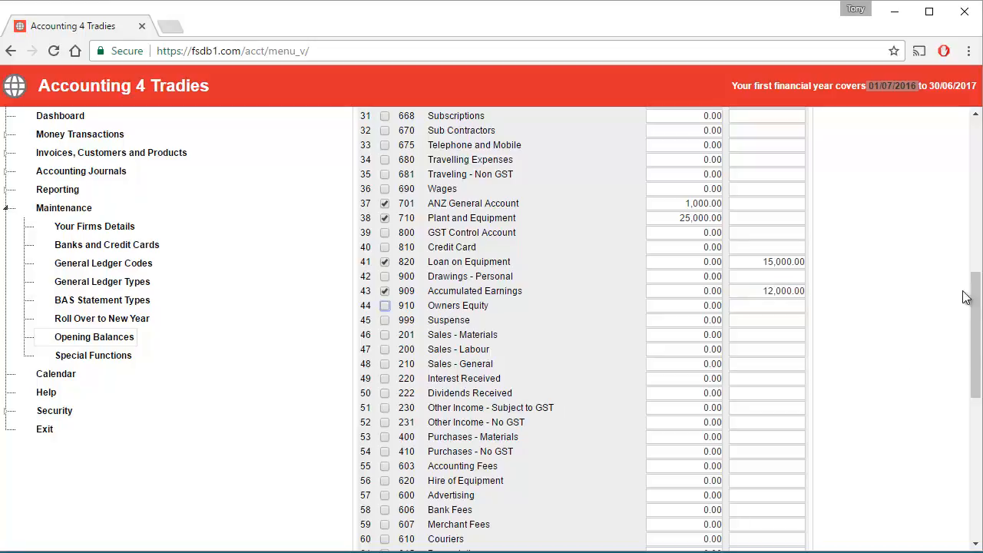
drag(977, 301, 957, 131)
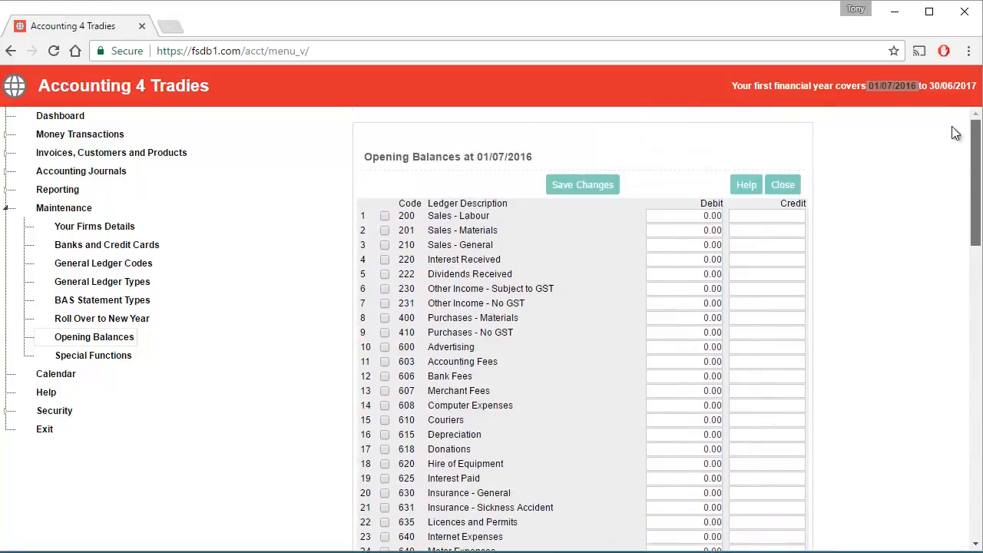
Step: Save the opening balances, which come back as Not Balanced
click(596, 189)
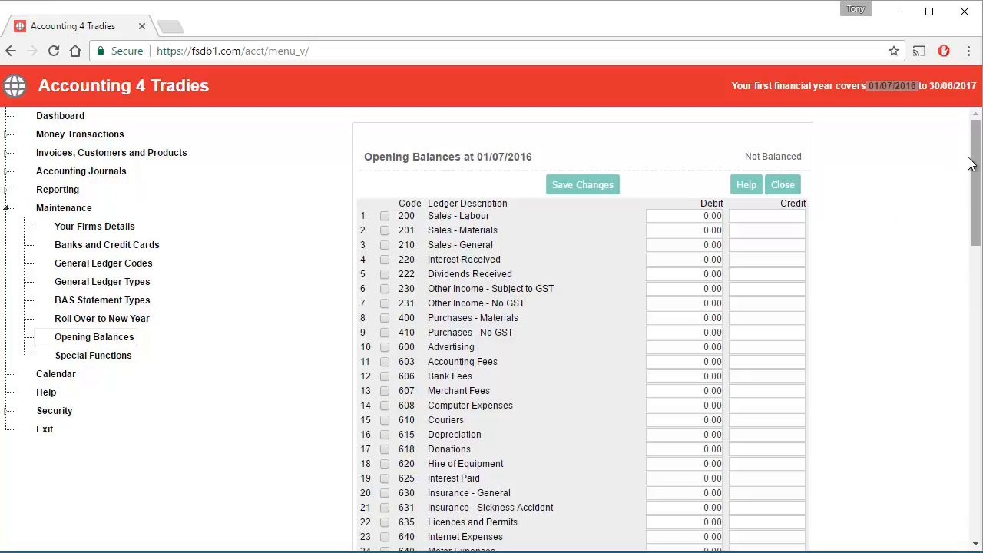
drag(974, 161, 975, 461)
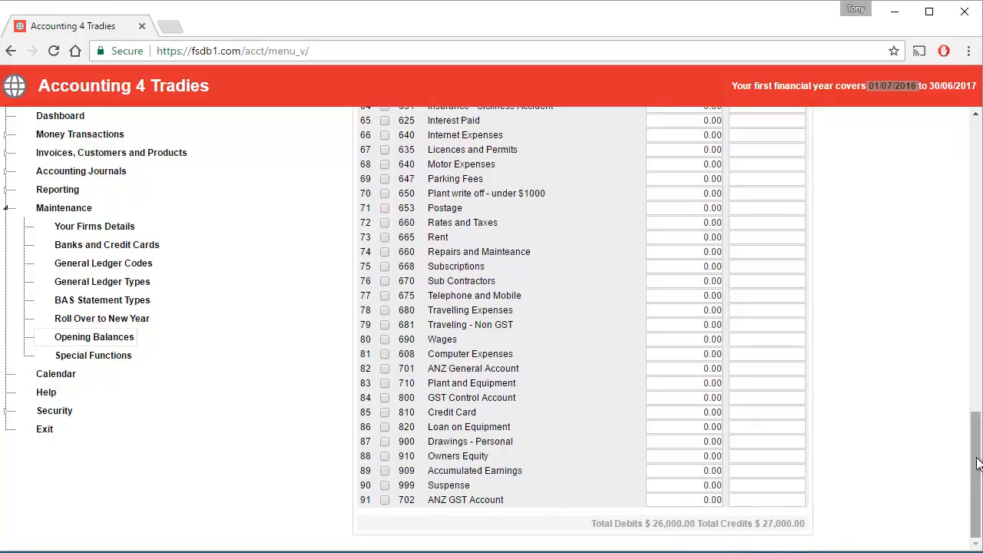
drag(976, 448, 977, 272)
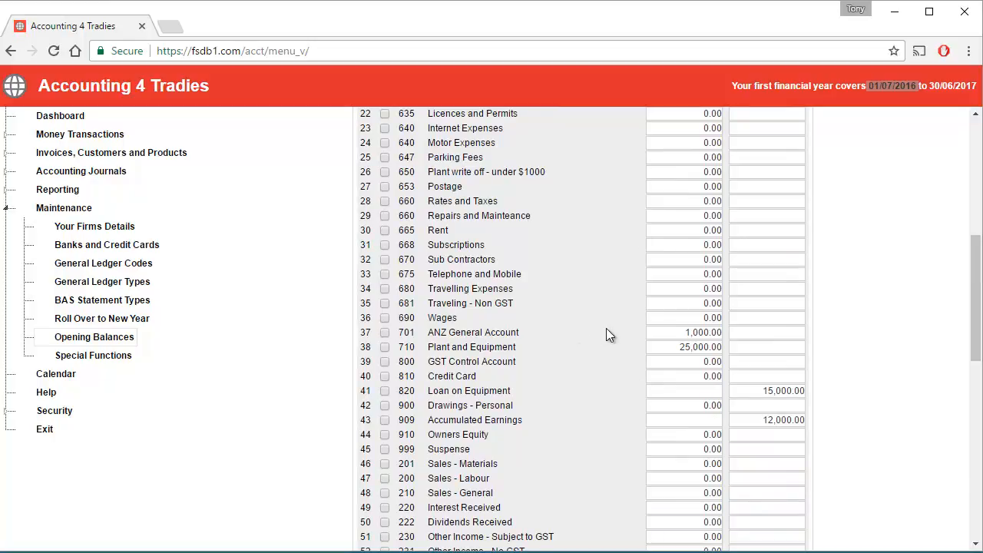
Step: Change the Plant and Equipment debit to 26,000, save as Balanced, and close the form
click(687, 347)
text(26000)
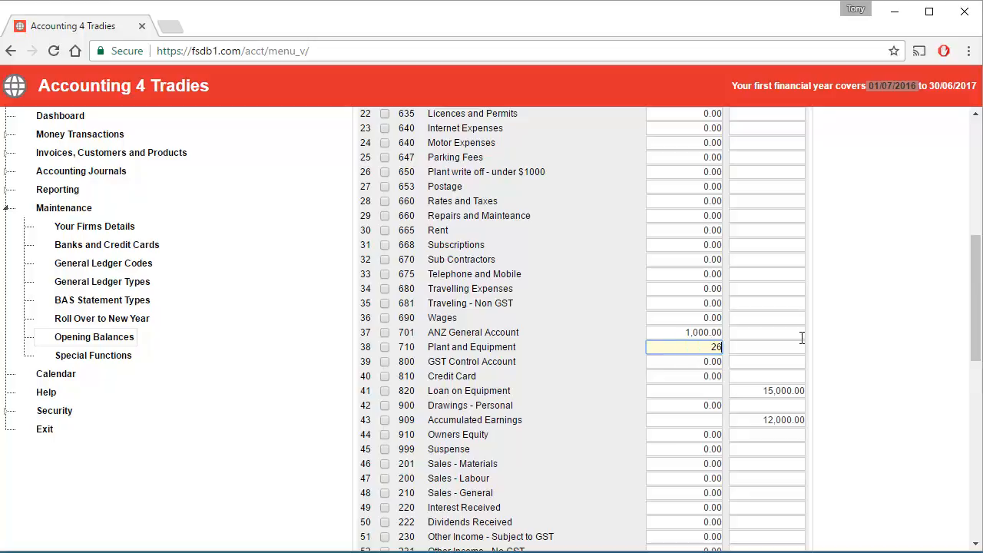
key(Tab)
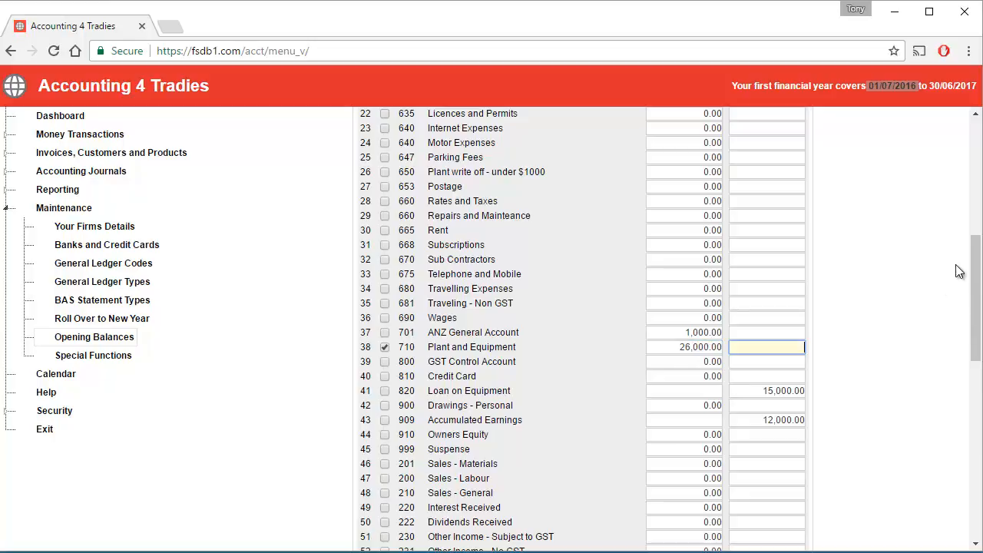
drag(975, 276, 973, 90)
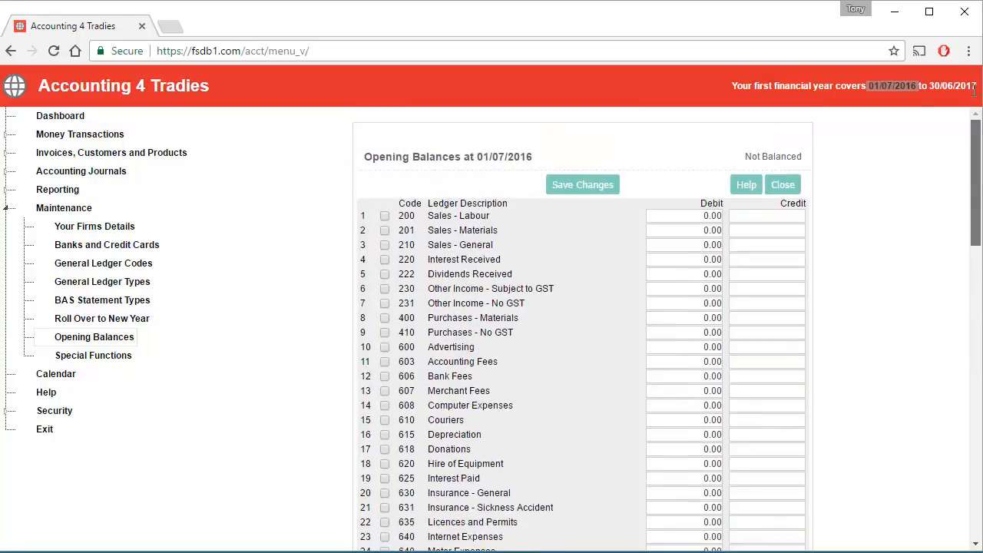
click(587, 186)
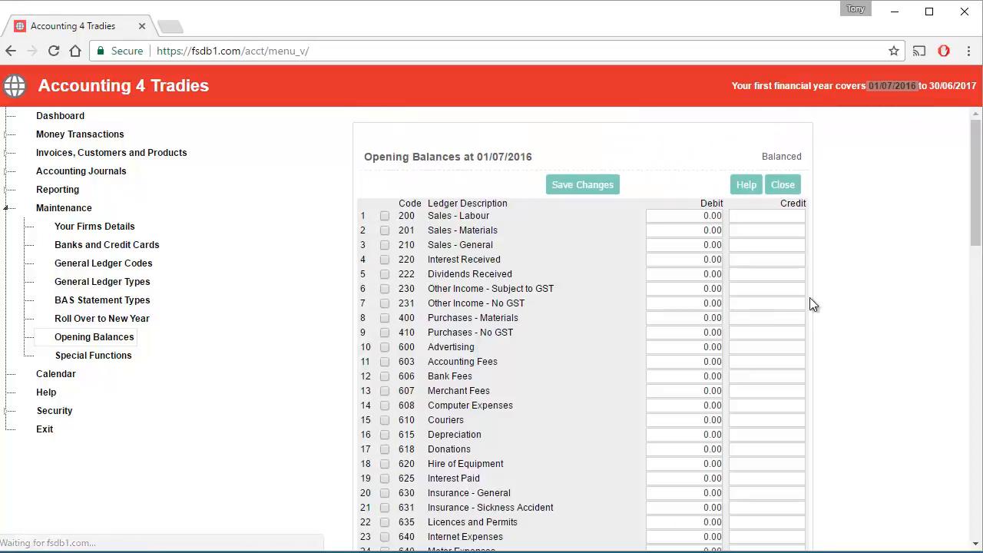
click(789, 187)
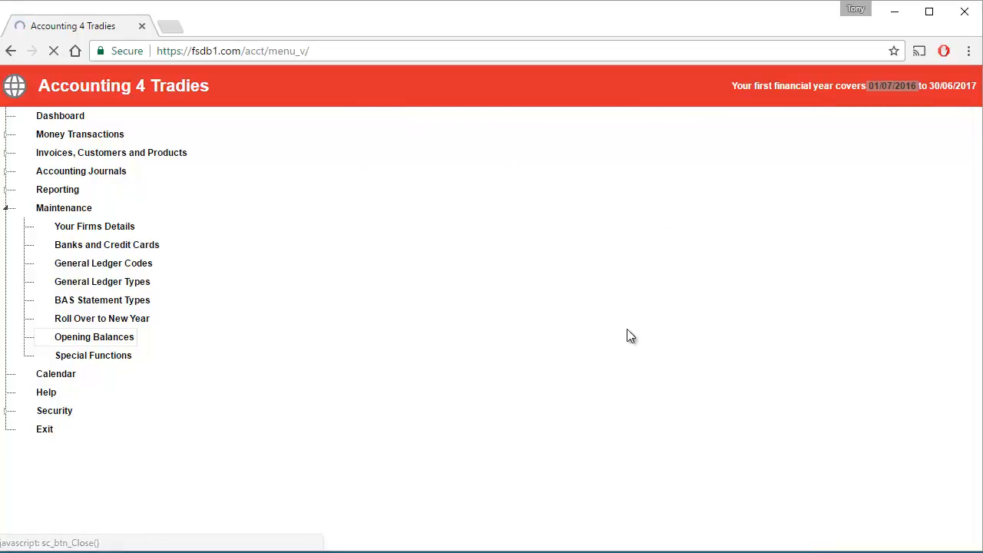